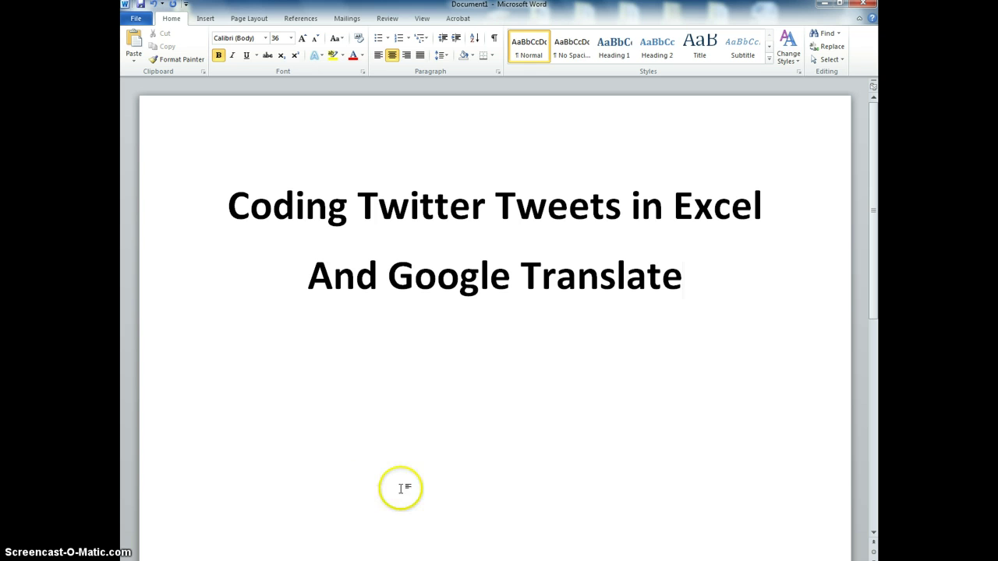
Set the Word document aside and bring up the frack-results-04012013 workbook.
{"action": "mouse_move", "coordinate": [392, 558]}
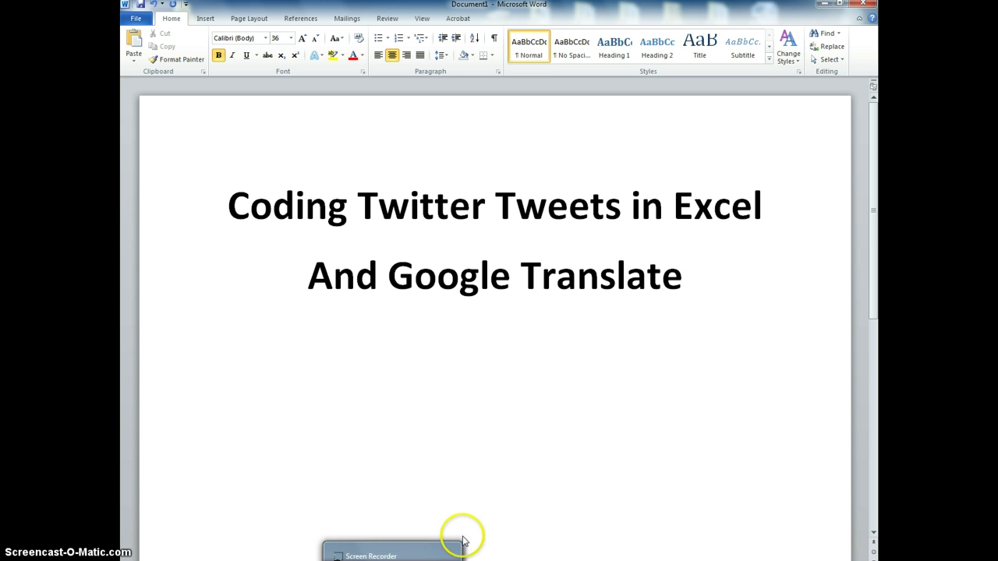
{"action": "left_click", "coordinate": [826, 5]}
{"action": "left_click_drag", "start_coordinate": [815, 202], "coordinate": [515, 168]}
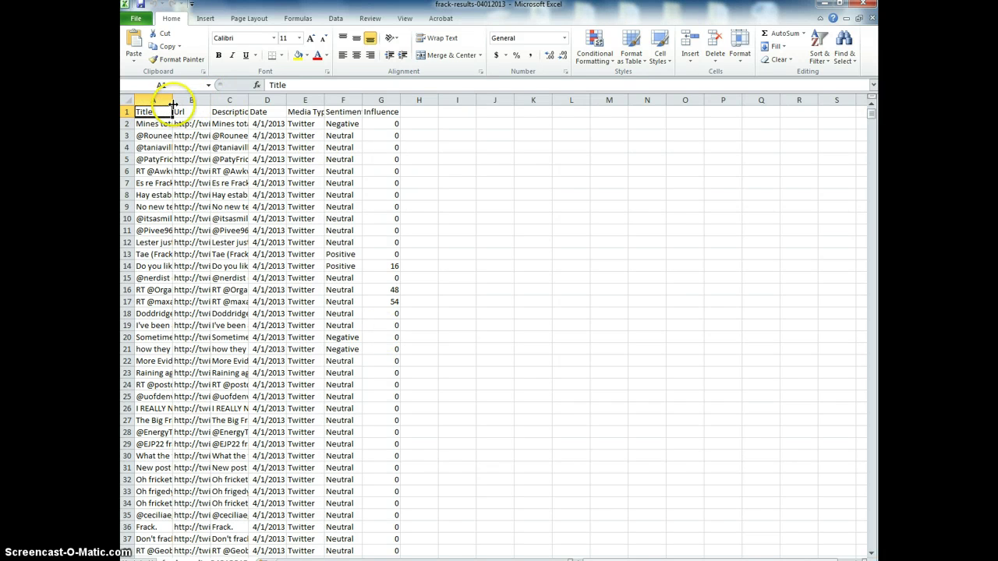
Widen the Title and Date columns and check the Date, Media Type and Influence values.
{"action": "left_click_drag", "start_coordinate": [173, 100], "coordinate": [599, 100]}
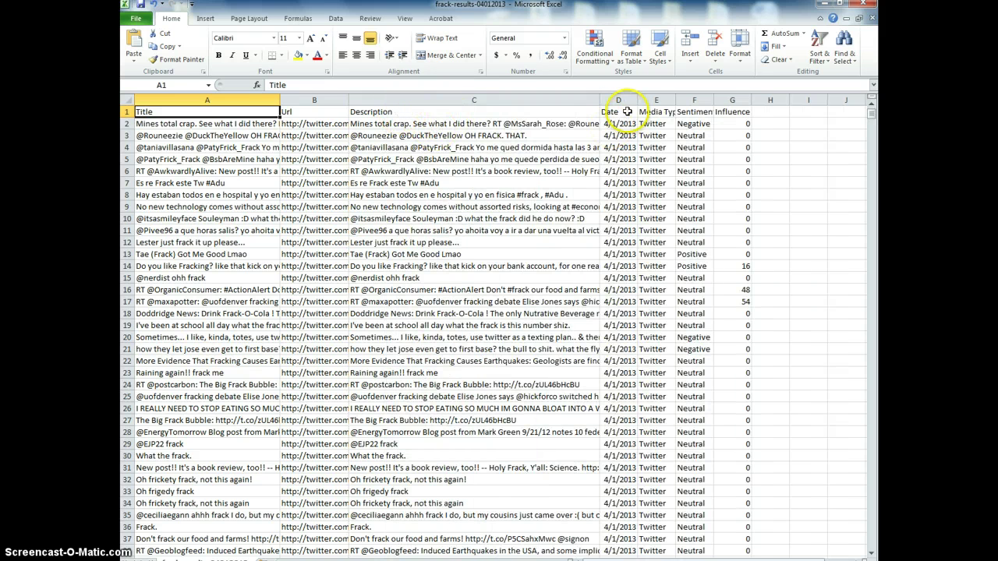
{"action": "left_click", "coordinate": [628, 123]}
{"action": "left_click_drag", "start_coordinate": [637, 99], "coordinate": [653, 100]}
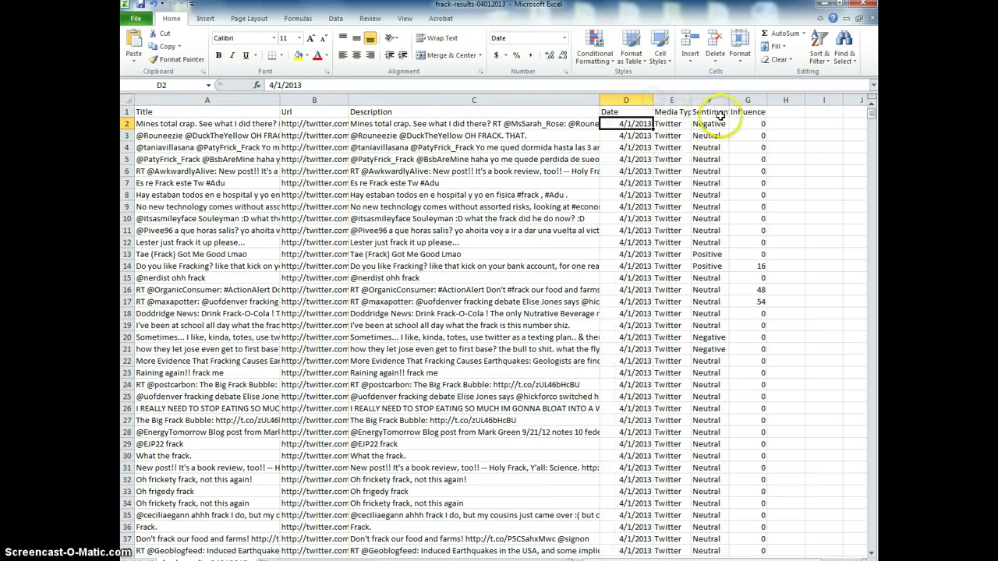
{"action": "left_click", "coordinate": [669, 136]}
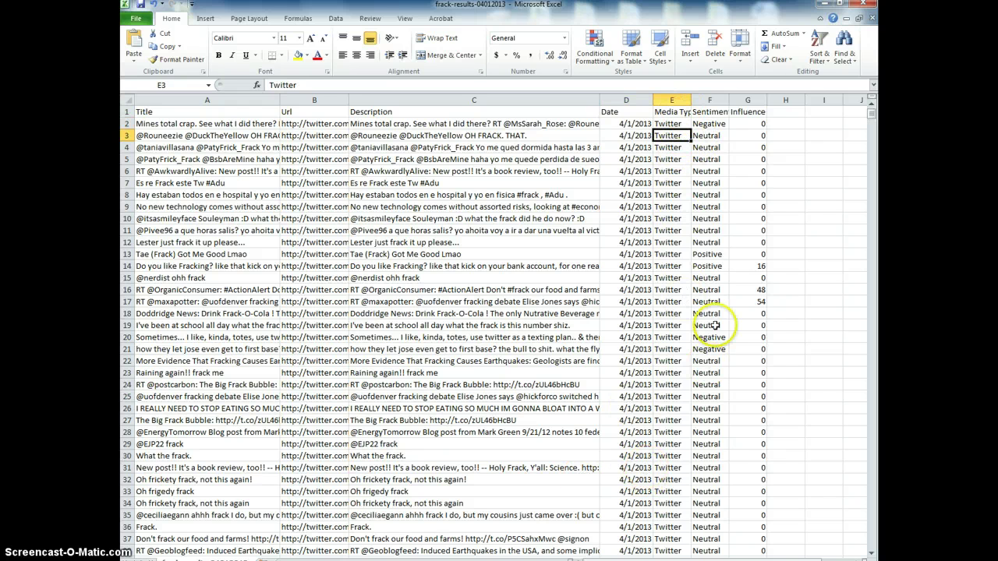
{"action": "left_click", "coordinate": [720, 160]}
{"action": "left_click", "coordinate": [738, 156]}
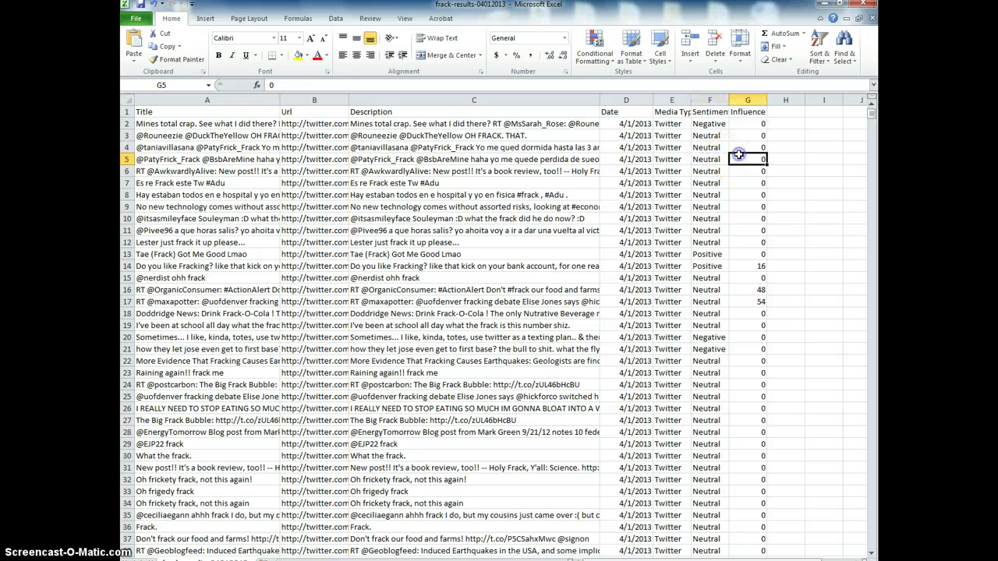
Bold the header row, widen the Description column and narrow the Url column.
{"action": "left_click", "coordinate": [126, 111]}
{"action": "key", "text": "ctrl+b"}
{"action": "left_click", "coordinate": [416, 178]}
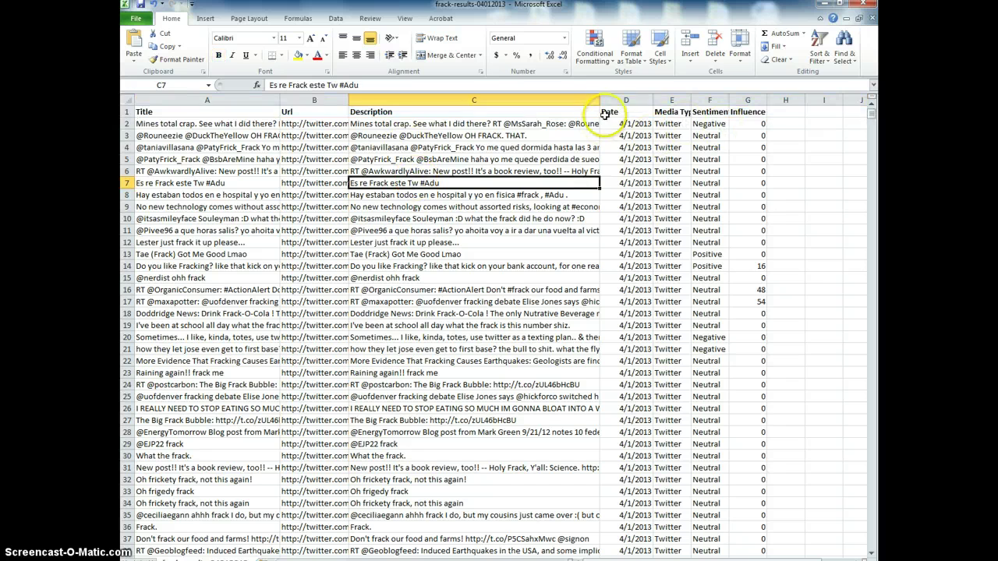
{"action": "left_click_drag", "start_coordinate": [599, 100], "coordinate": [760, 99]}
{"action": "left_click_drag", "start_coordinate": [345, 100], "coordinate": [193, 111]}
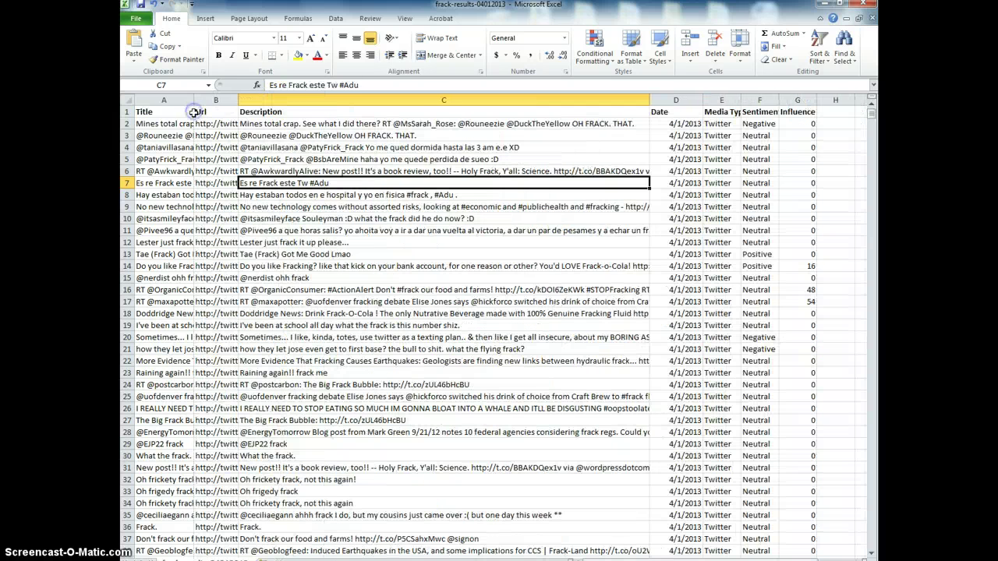
Insert a column before Date, head it 'irrelevant' and narrow it.
{"action": "right_click", "coordinate": [676, 100]}
{"action": "left_click", "coordinate": [706, 179]}
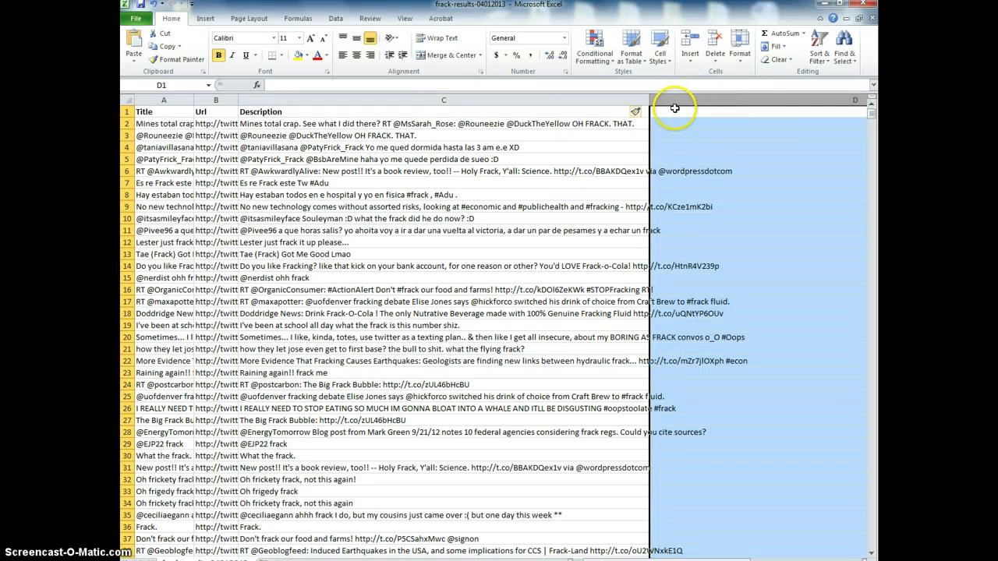
{"action": "left_click_drag", "start_coordinate": [649, 102], "coordinate": [670, 101]}
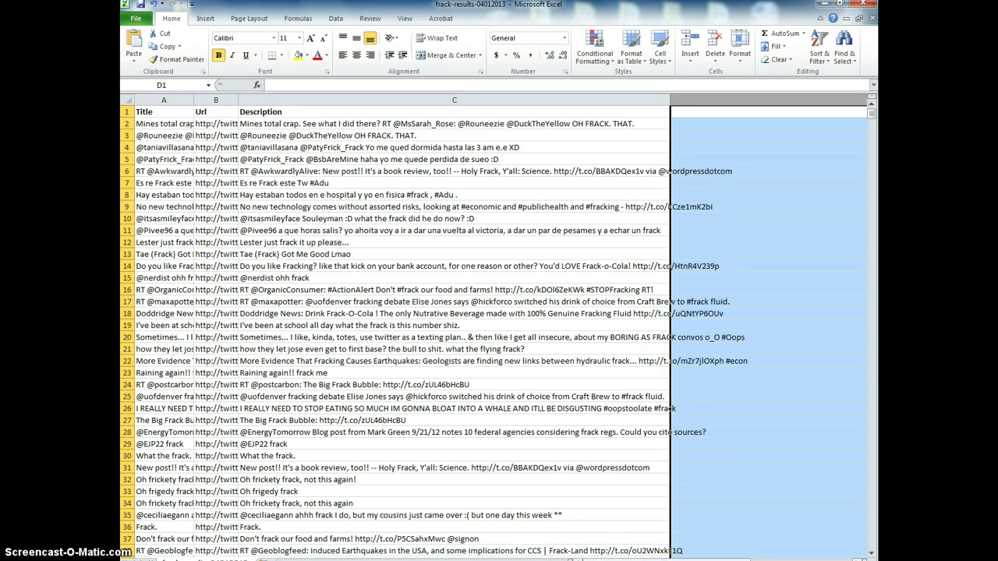
{"action": "left_click_drag", "start_coordinate": [663, 558], "coordinate": [669, 558]}
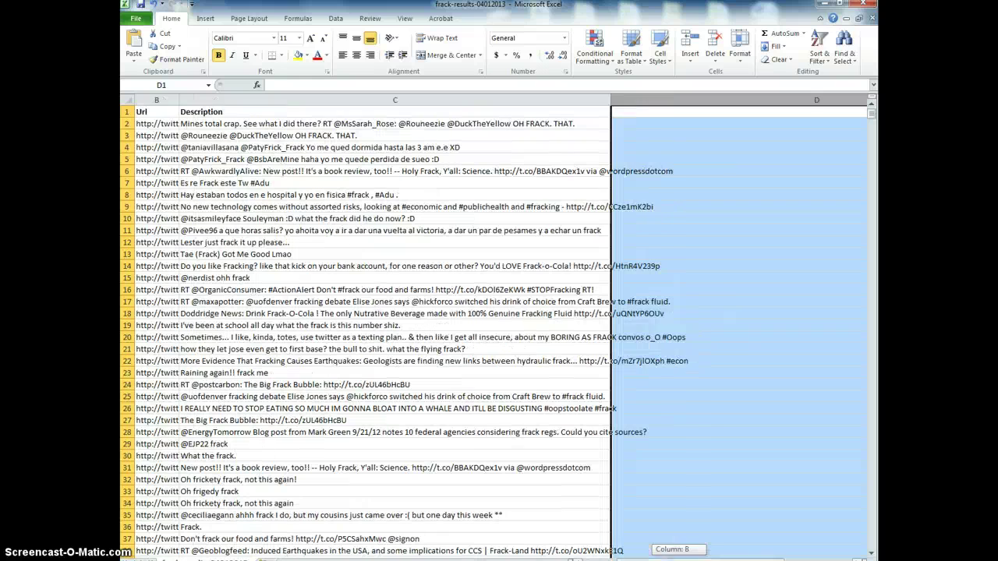
{"action": "left_click", "coordinate": [660, 112]}
{"action": "type", "text": "irrel"}
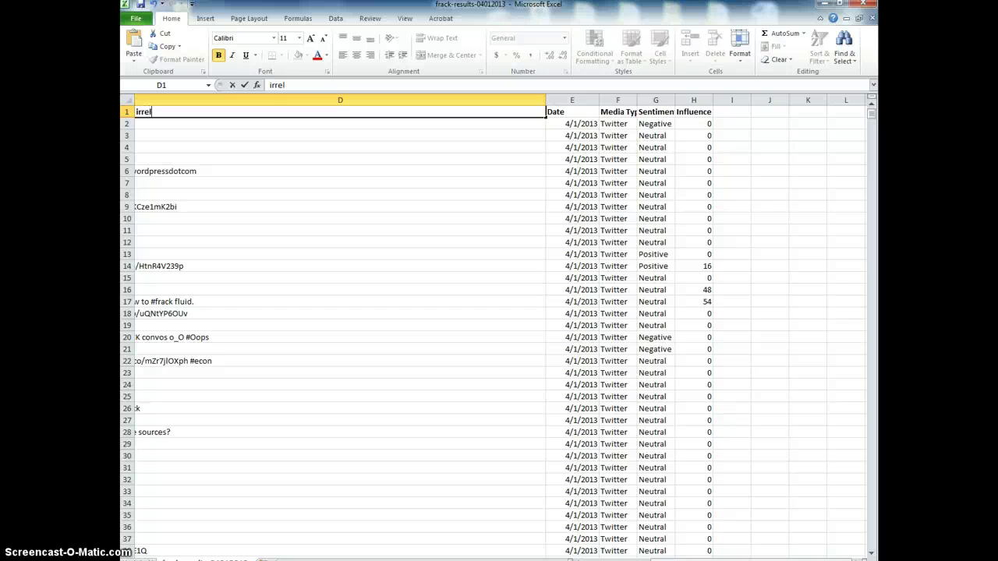
{"action": "type", "text": "evant"}
{"action": "key", "text": "Return"}
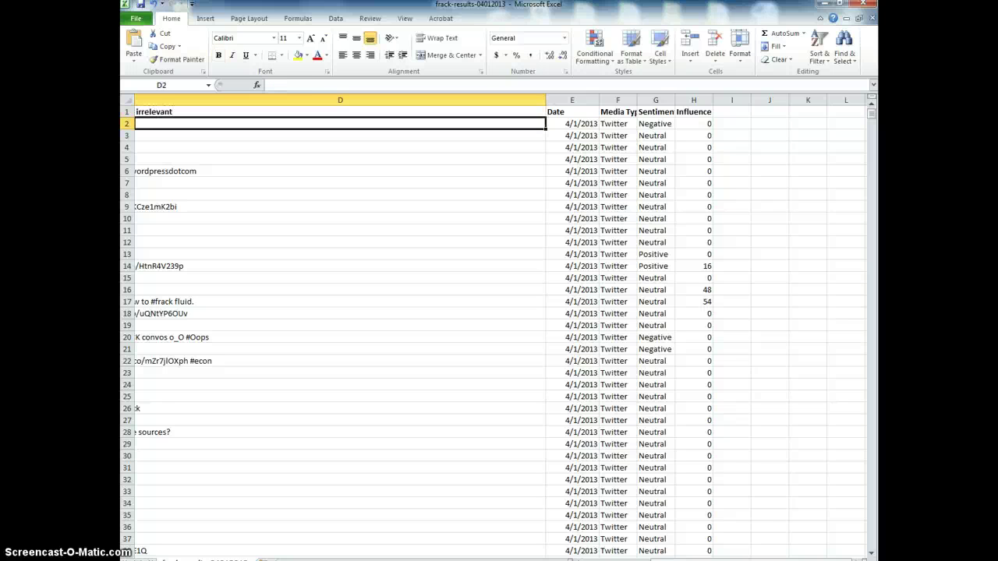
{"action": "left_click_drag", "start_coordinate": [545, 102], "coordinate": [184, 111]}
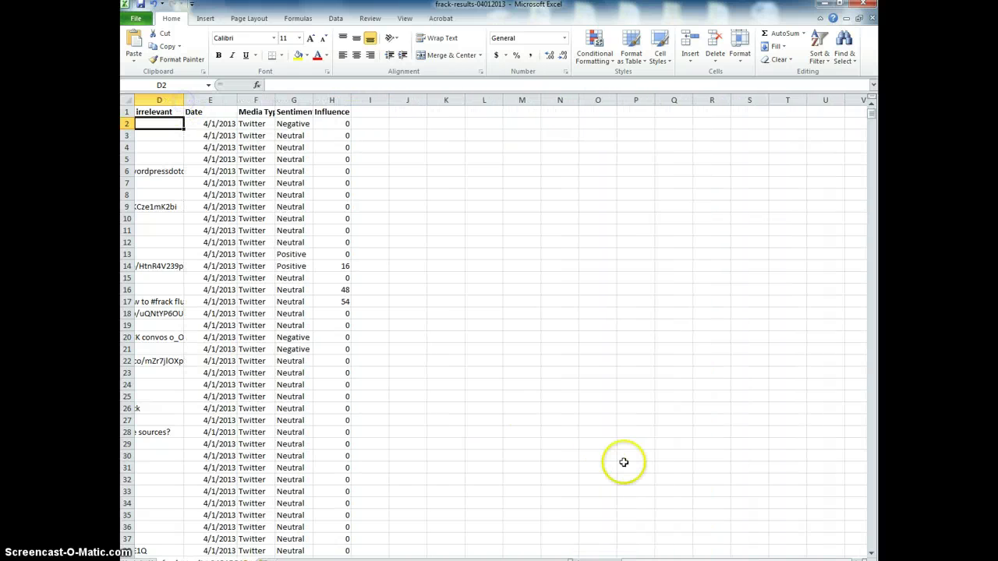
{"action": "left_click_drag", "start_coordinate": [616, 555], "coordinate": [585, 555]}
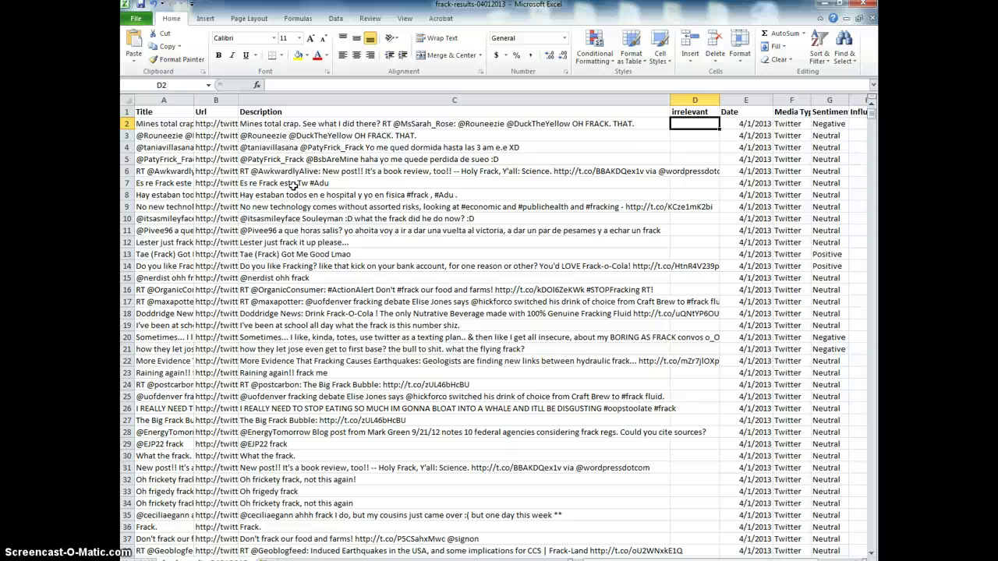
Read the row 12 tweet and enter 1 in its irrelevant cell D12.
{"action": "left_click", "coordinate": [335, 194]}
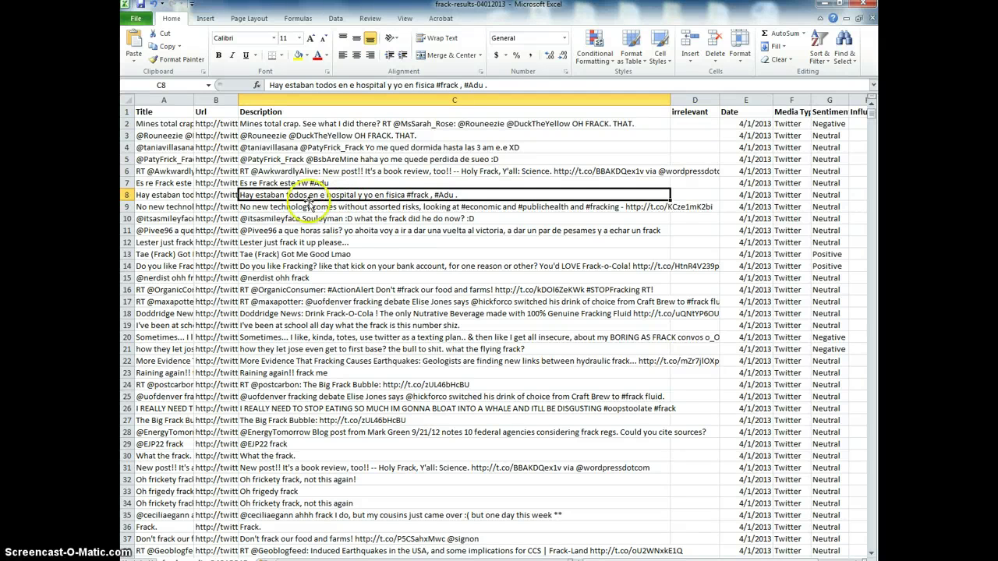
{"action": "left_click", "coordinate": [327, 242]}
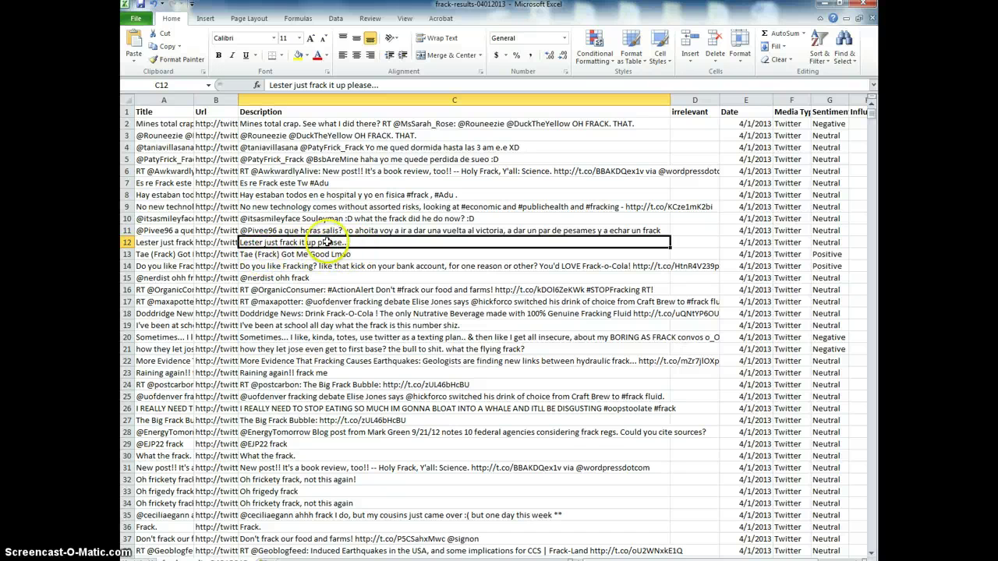
{"action": "left_click", "coordinate": [699, 242]}
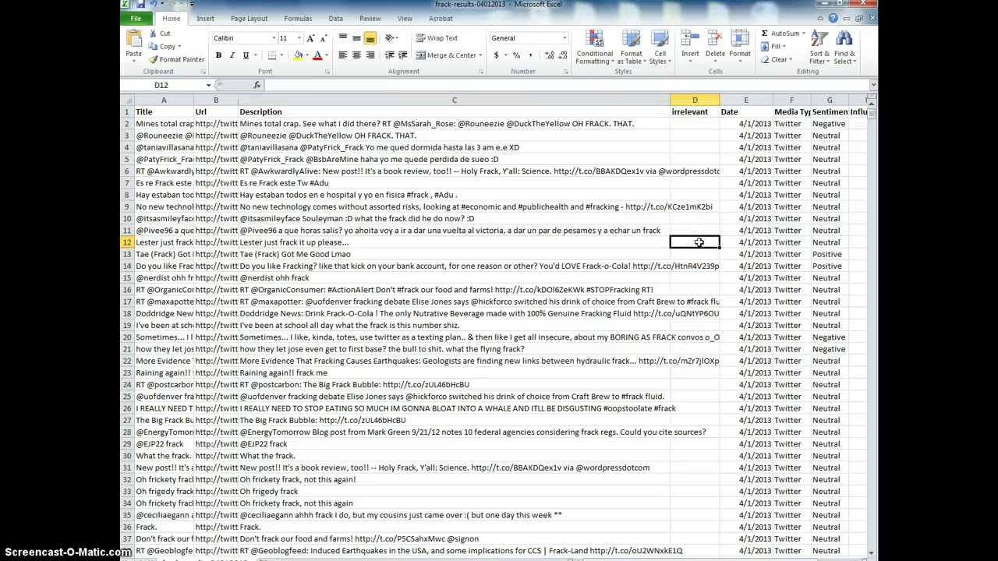
{"action": "type", "text": "1"}
{"action": "key", "text": "Up"}
{"action": "left_click", "coordinate": [704, 242]}
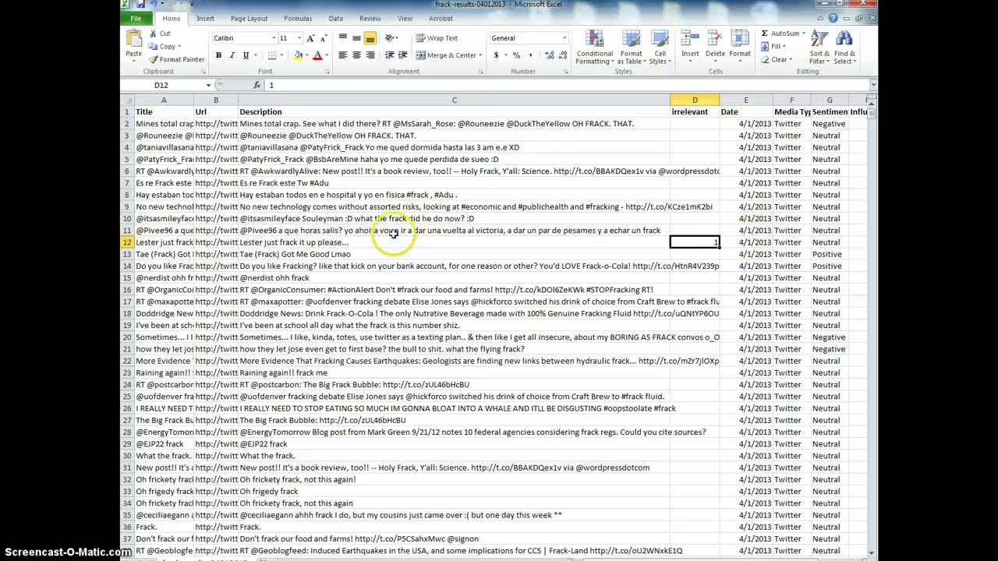
Review the first few tweets and enter 1 in D3 for the row 3 tweet.
{"action": "scroll", "coordinate": [350, 401], "scroll_direction": "down", "scroll_amount": 1}
{"action": "scroll", "coordinate": [483, 397], "scroll_direction": "up", "scroll_amount": 1}
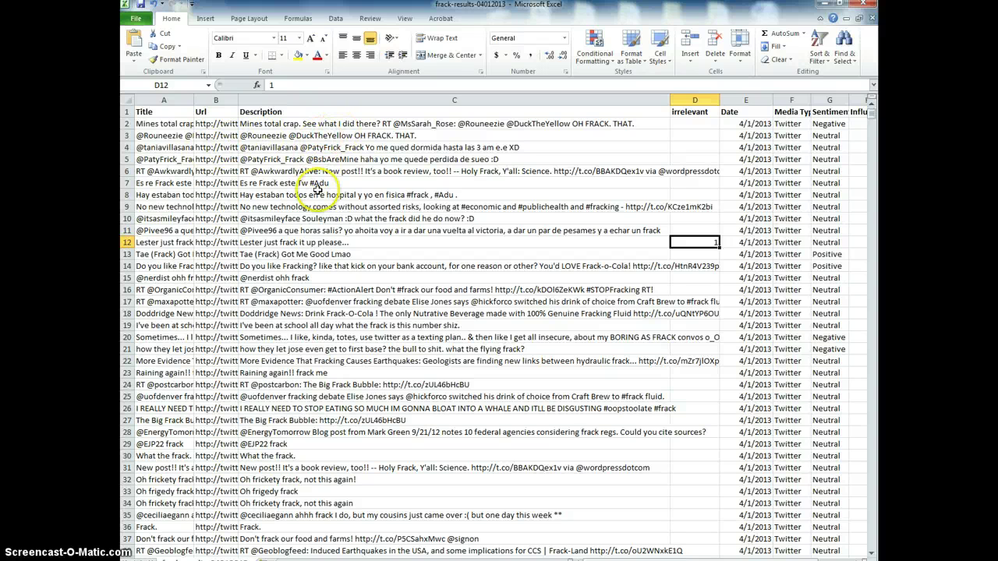
{"action": "left_click", "coordinate": [349, 125]}
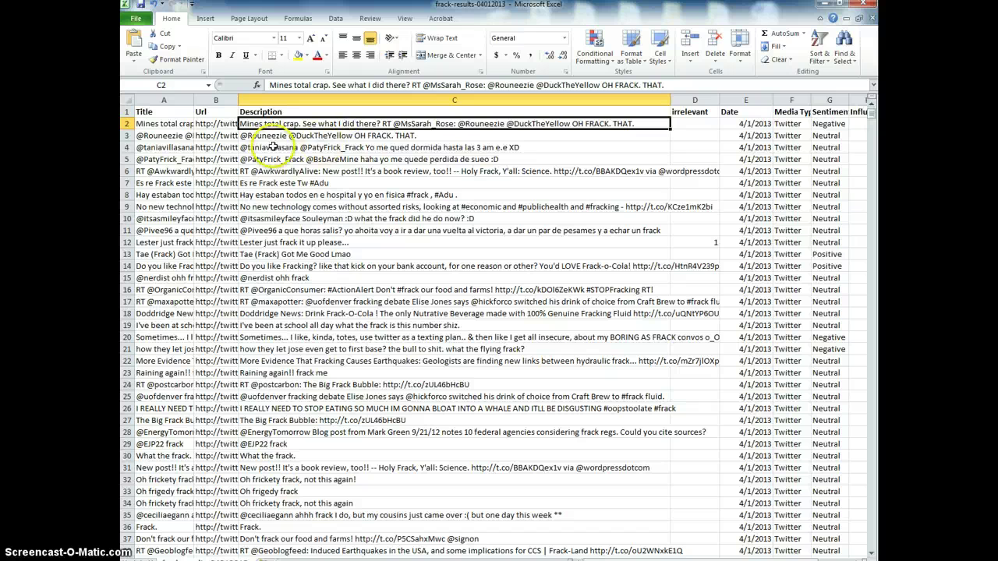
{"action": "left_click", "coordinate": [327, 144]}
{"action": "left_click", "coordinate": [343, 136]}
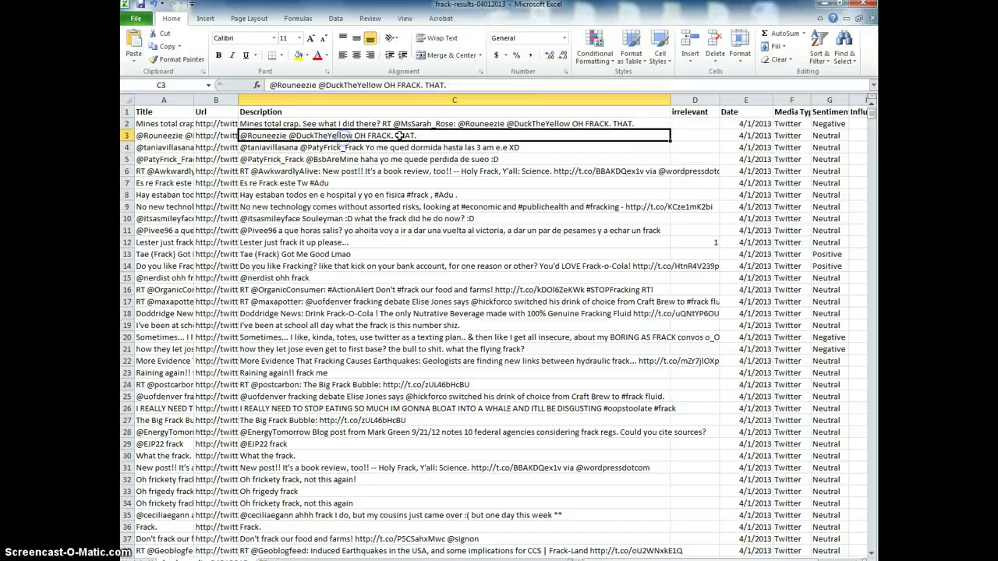
{"action": "left_click", "coordinate": [682, 136]}
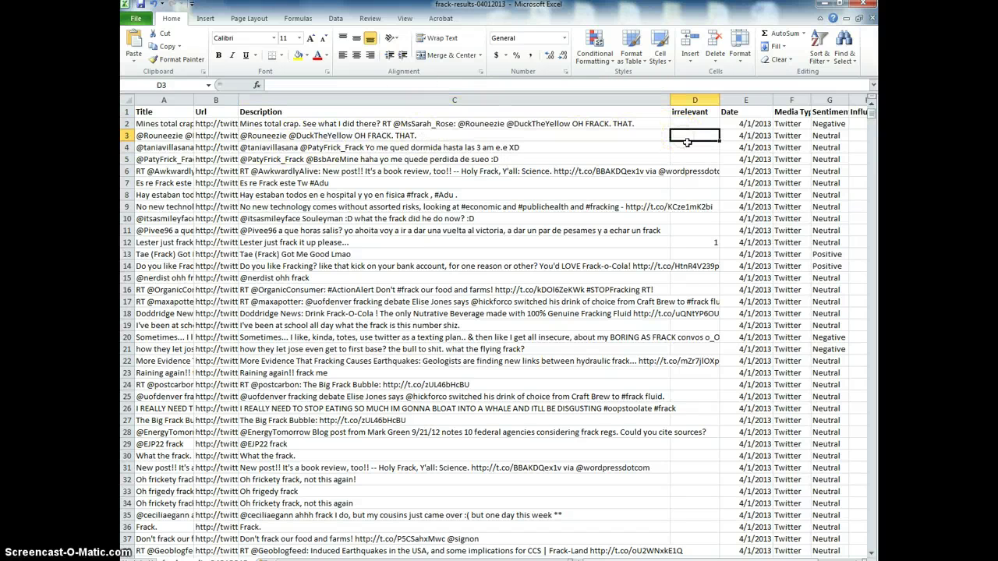
{"action": "type", "text": "1"}
{"action": "key", "text": "Return"}
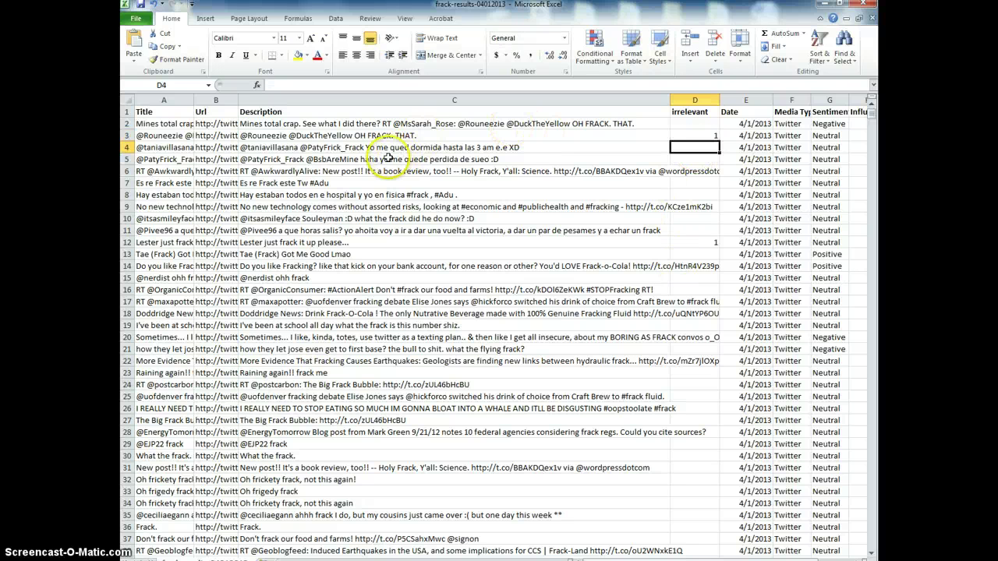
Copy the Spanish phrase from row 4's tweet in C4 and switch to Google Translate.
{"action": "double_click", "coordinate": [489, 148]}
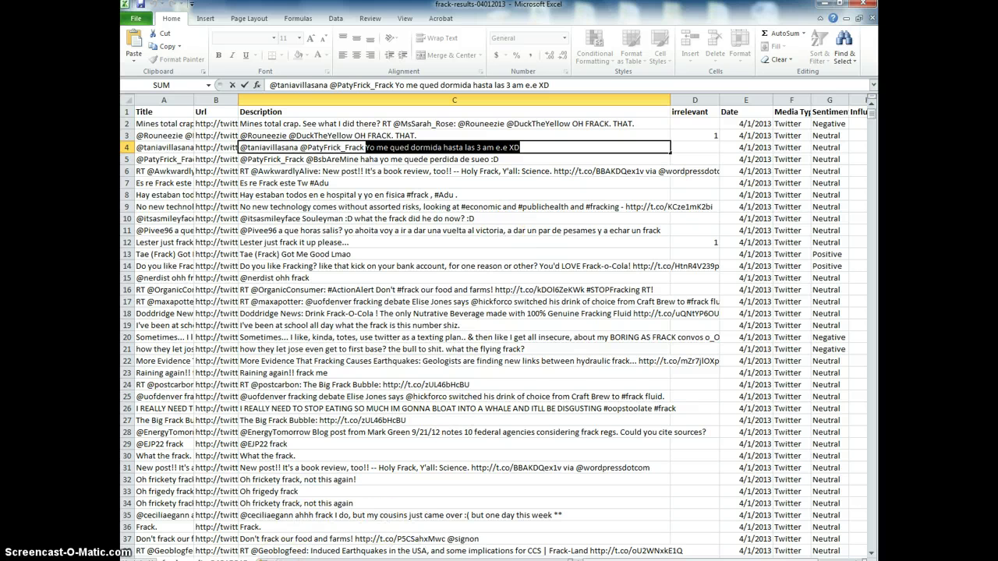
{"action": "key", "text": "alt+Tab"}
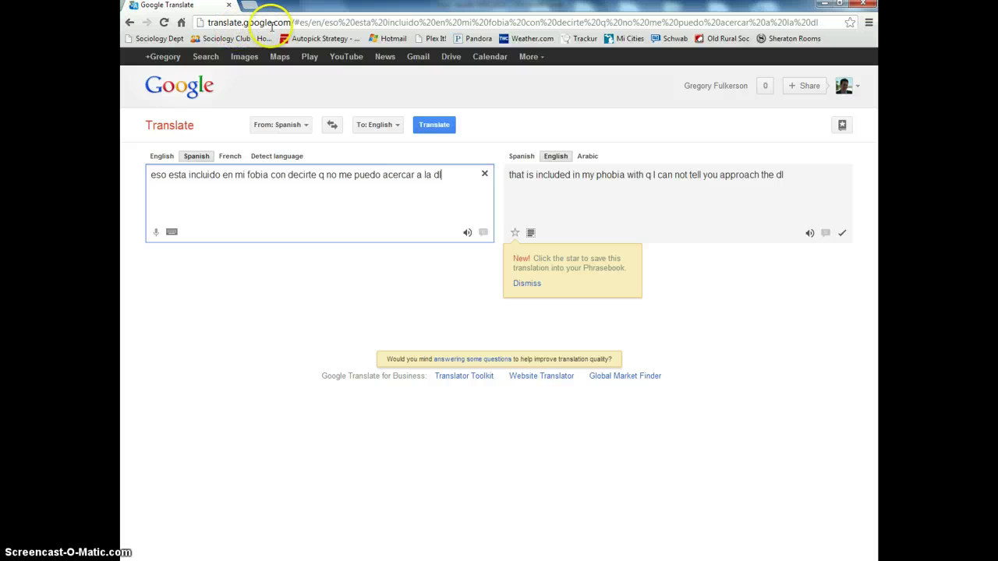
Replace the Google Translate source text with row 4's pasted Spanish phrase.
{"action": "left_click_drag", "start_coordinate": [443, 175], "coordinate": [150, 175]}
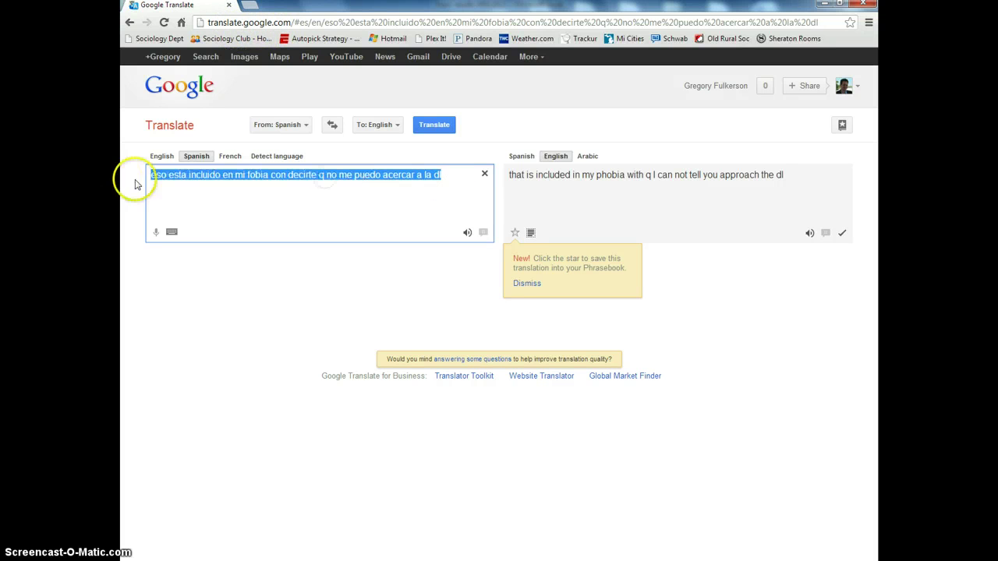
{"action": "type", "text": "Yo me qued dormida hasta las 3 am e.e XD"}
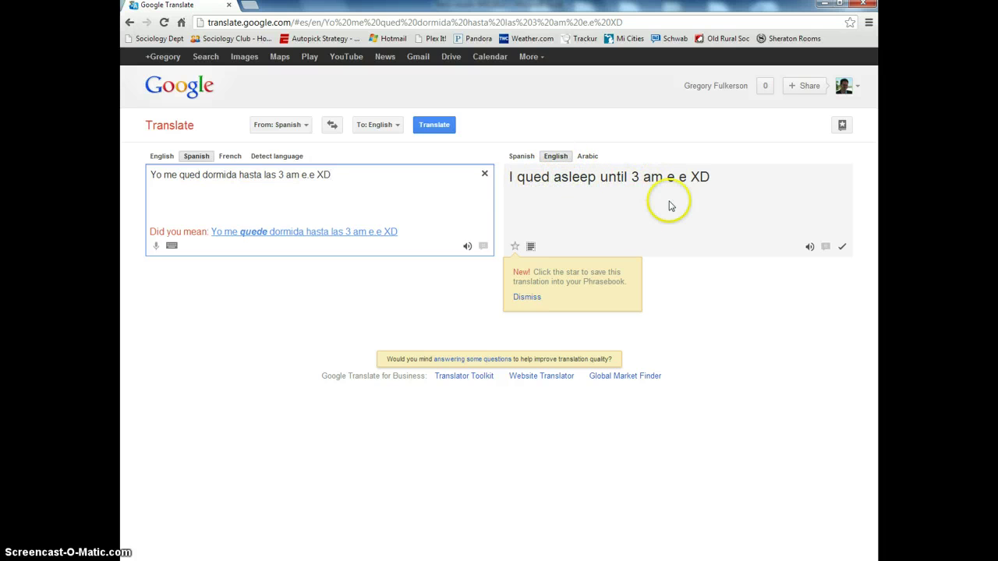
{"action": "key", "text": "alt+Tab"}
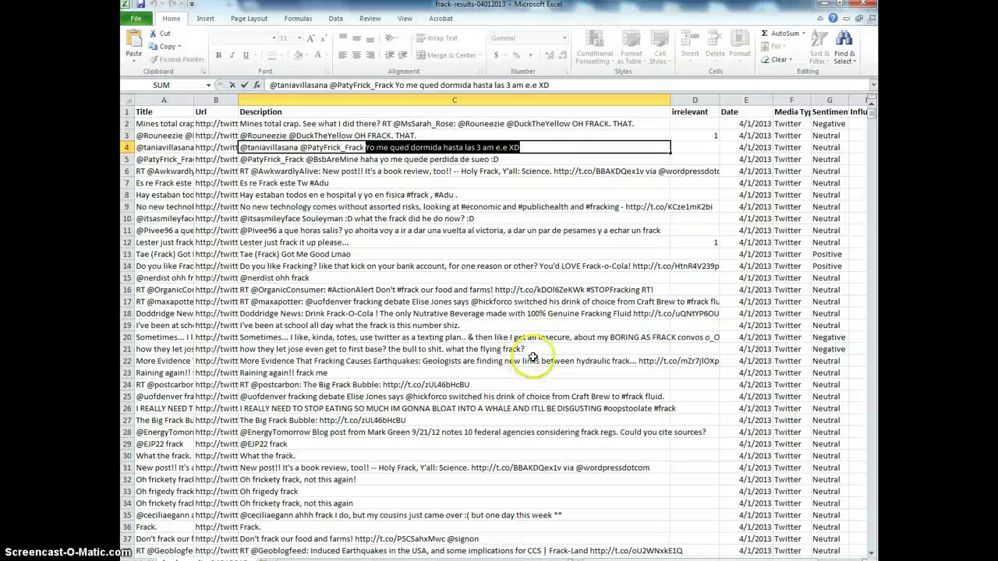
{"action": "left_click", "coordinate": [410, 148]}
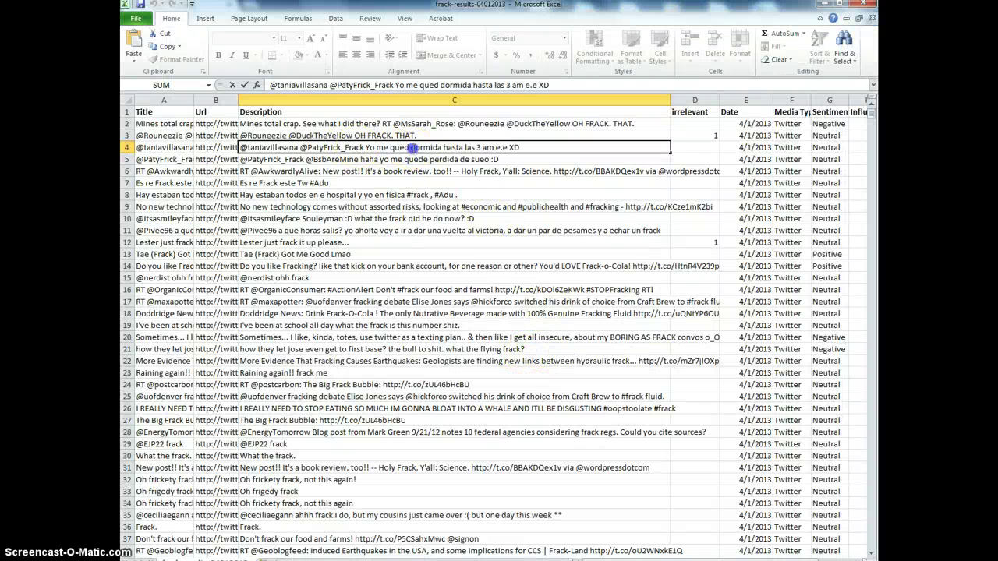
{"action": "key", "text": "ctrl+space"}
{"action": "left_click", "coordinate": [545, 148]}
{"action": "key", "text": "Return"}
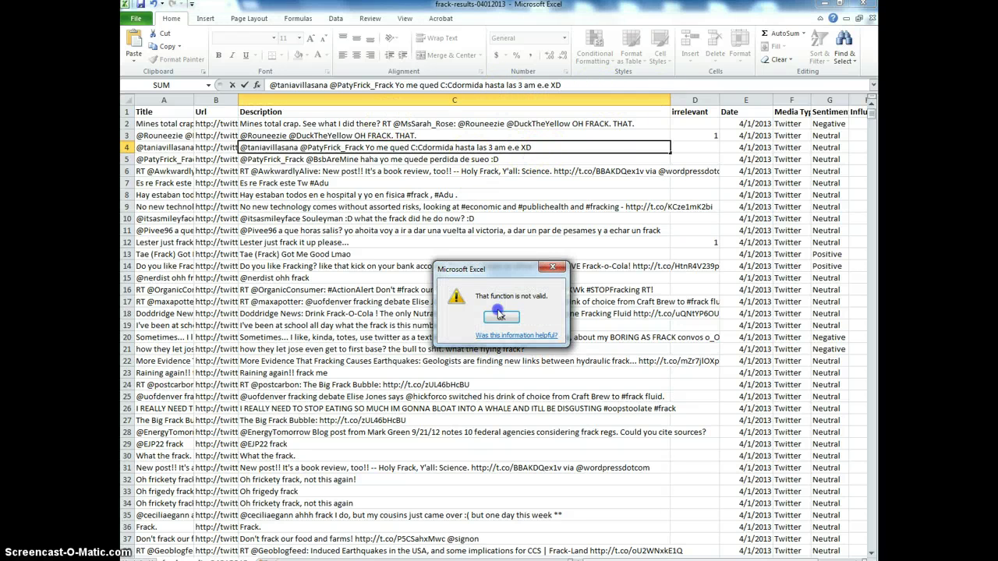
{"action": "left_click", "coordinate": [499, 318]}
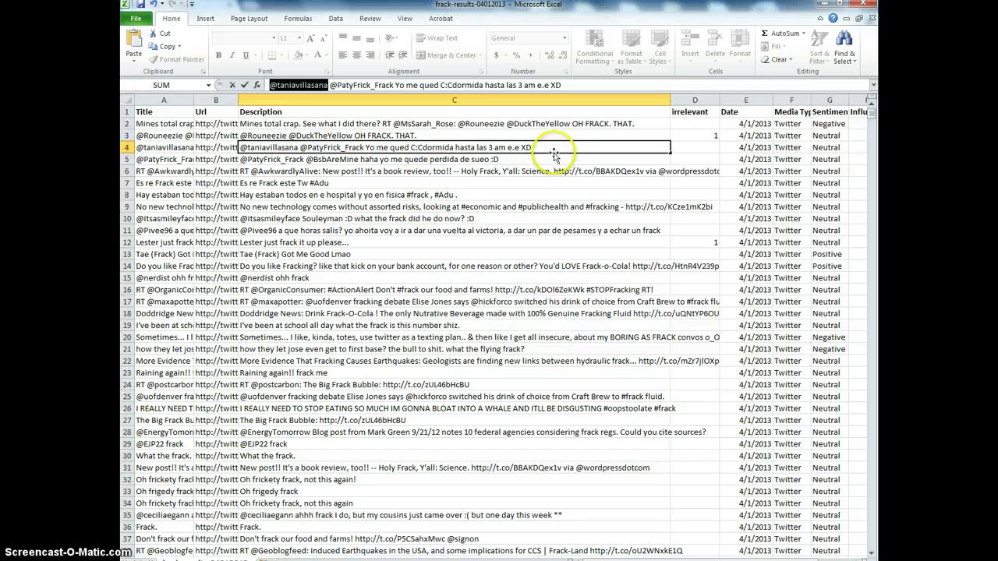
{"action": "key", "text": "Return"}
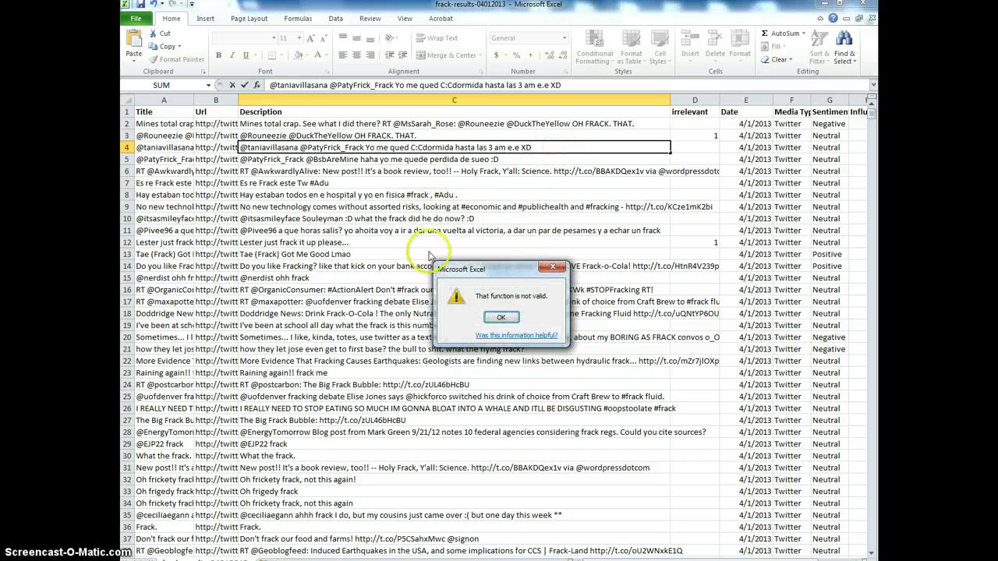
{"action": "left_click", "coordinate": [501, 317]}
{"action": "left_click", "coordinate": [699, 150]}
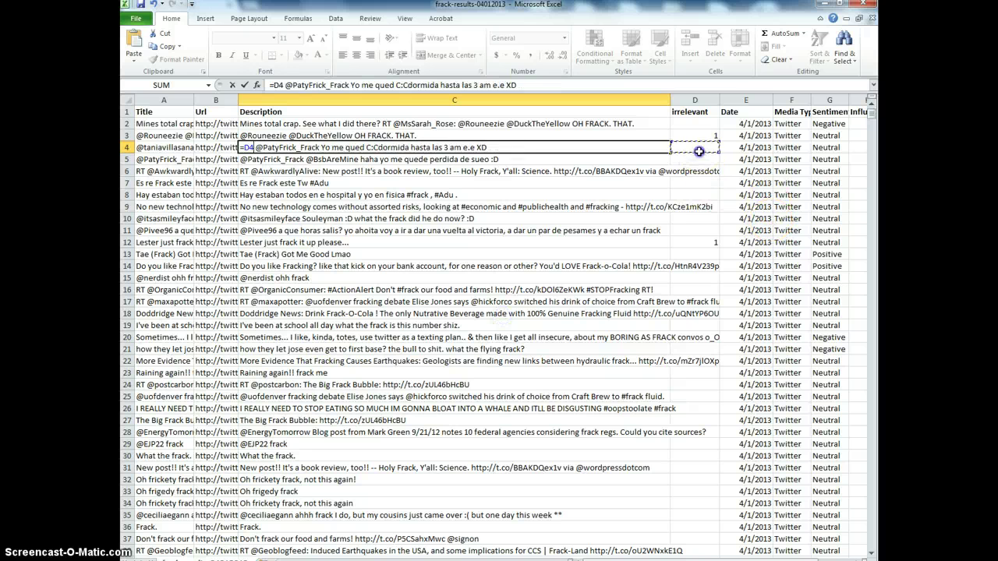
{"action": "key", "text": "Return"}
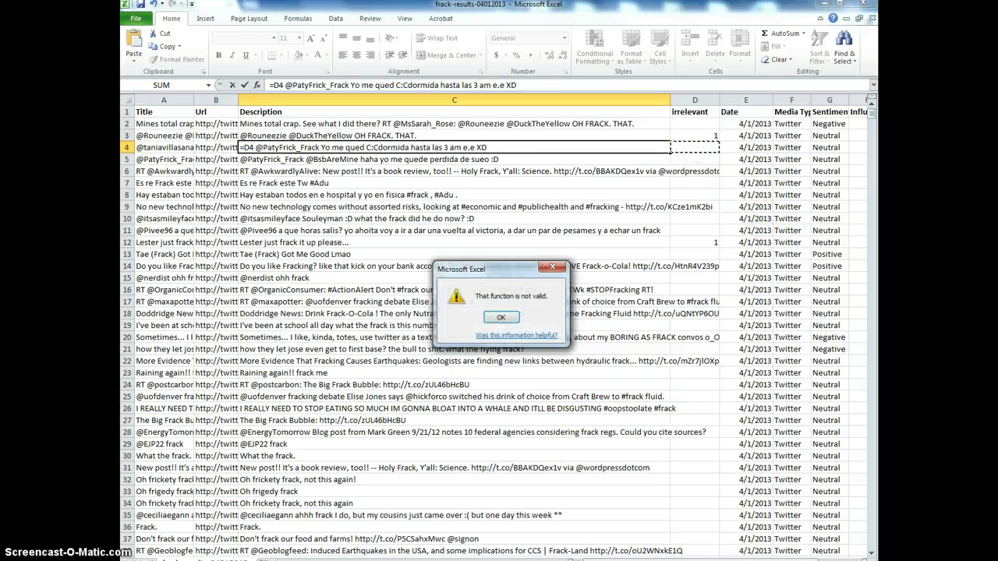
{"action": "key", "text": "Return"}
{"action": "left_click", "coordinate": [387, 205]}
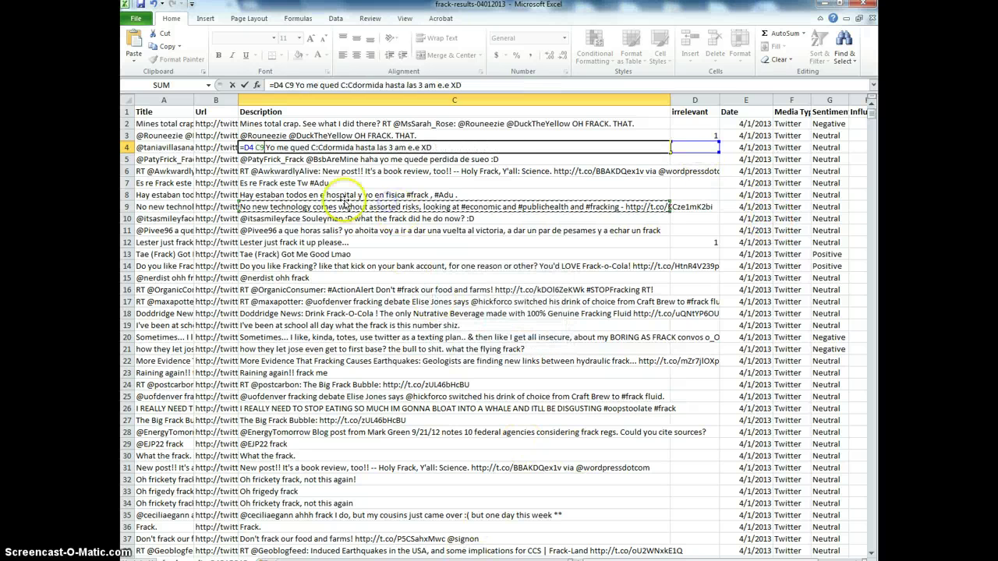
{"action": "left_click", "coordinate": [297, 170]}
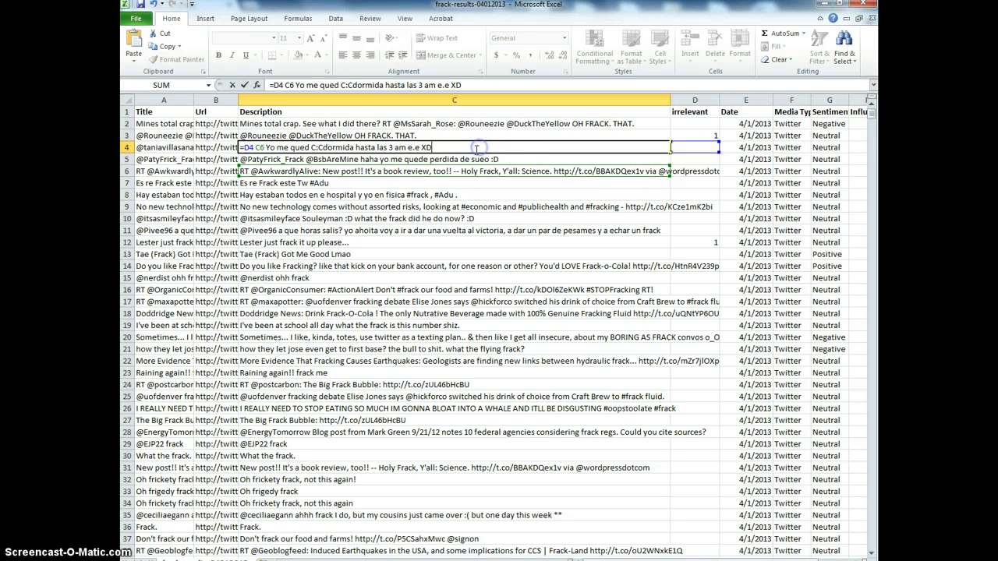
{"action": "key", "text": "Return"}
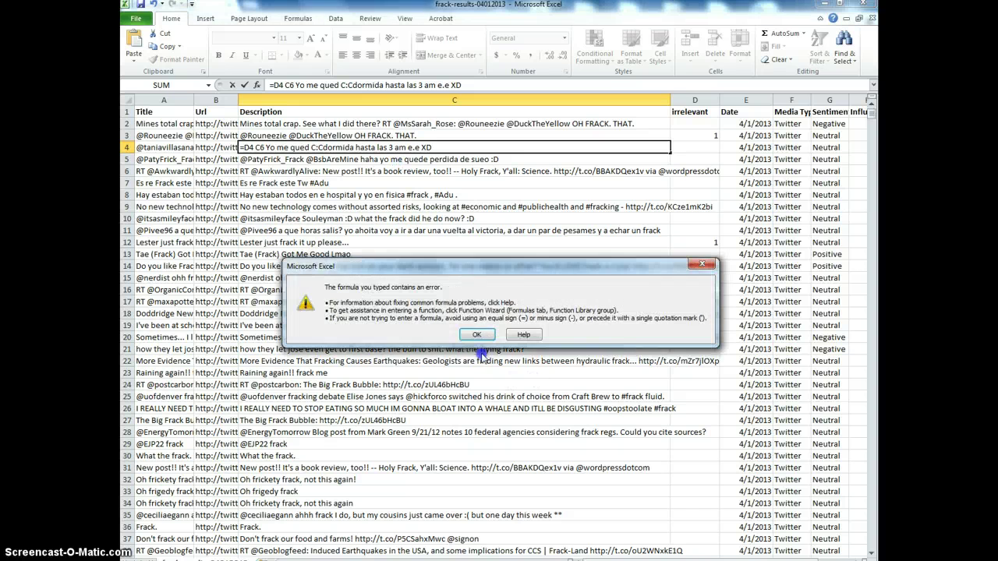
{"action": "left_click", "coordinate": [472, 335]}
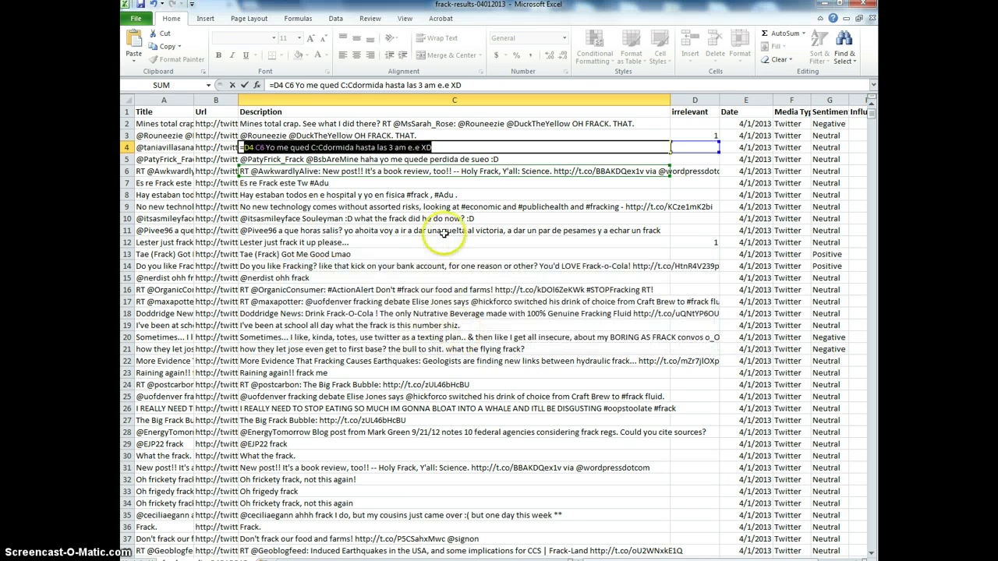
Undo the accidental =C3 entry so C4 holds its original Spanish tweet again.
{"action": "left_click", "coordinate": [434, 138]}
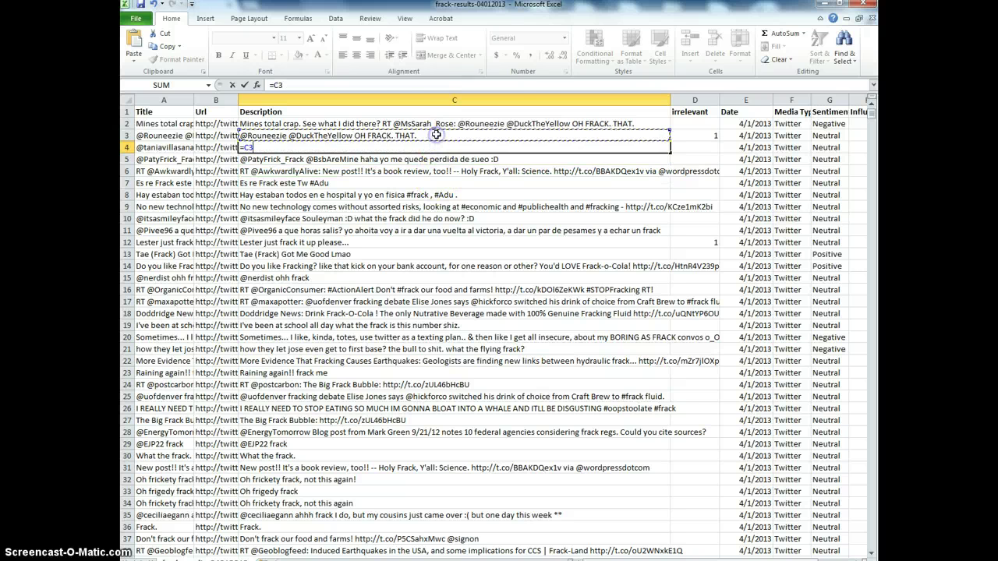
{"action": "key", "text": "Return"}
{"action": "key", "text": "Down"}
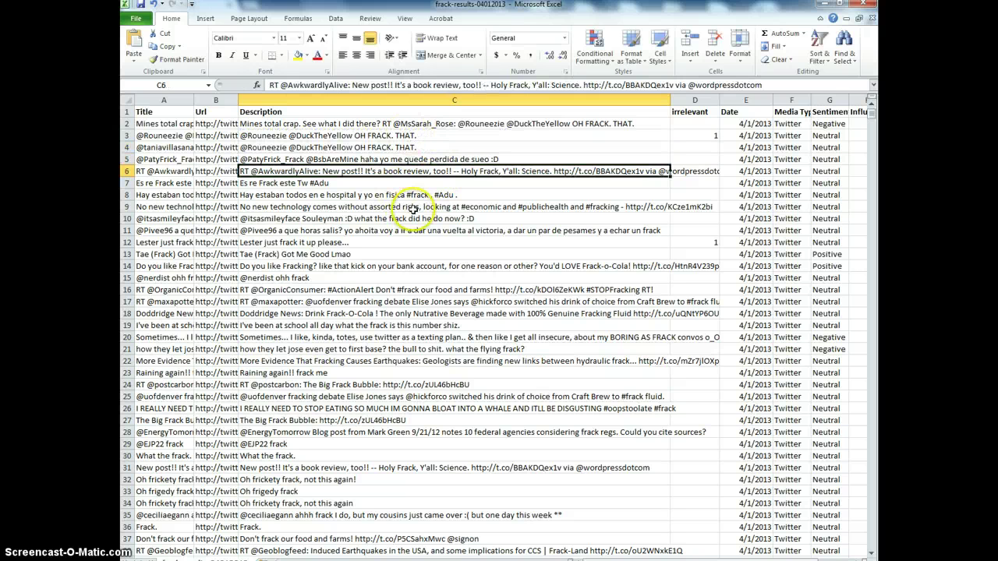
{"action": "left_click", "coordinate": [406, 159]}
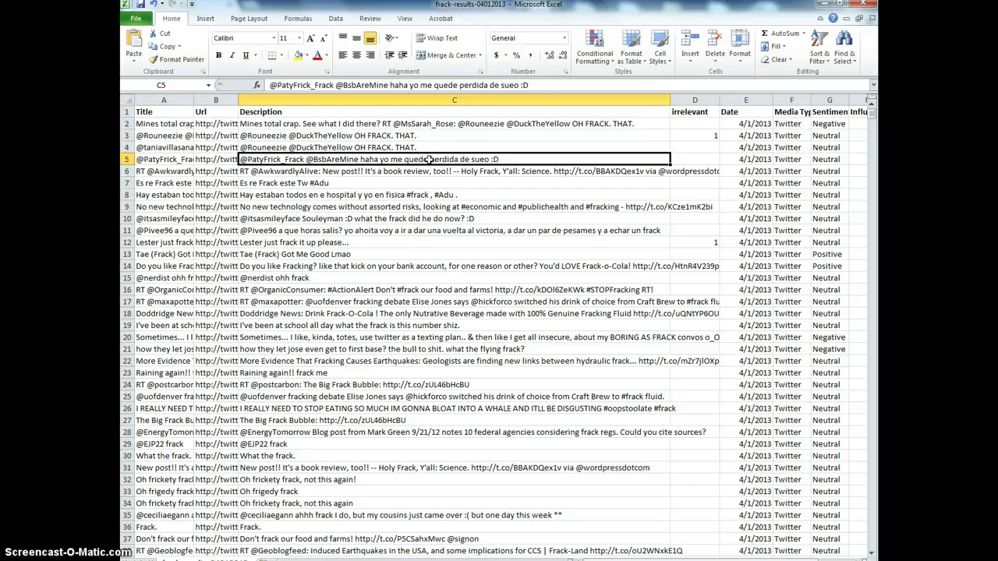
{"action": "key", "text": "ctrl+z"}
{"action": "left_click", "coordinate": [442, 178]}
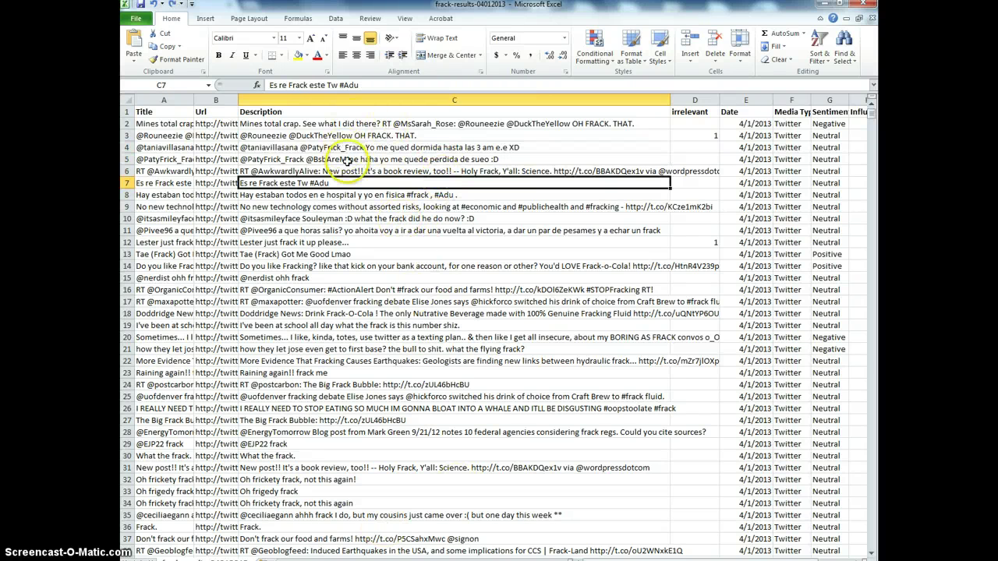
{"action": "left_click", "coordinate": [432, 172]}
{"action": "left_click", "coordinate": [351, 148]}
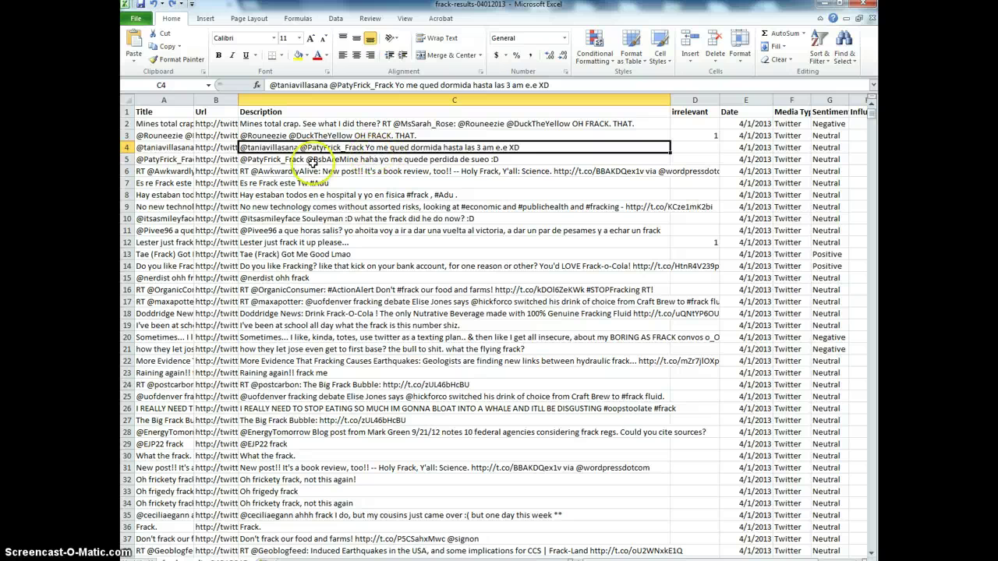
Enter 1 in D4 marking row 4 irrelevant, then read the tweets in C6–C9.
{"action": "left_click", "coordinate": [708, 150]}
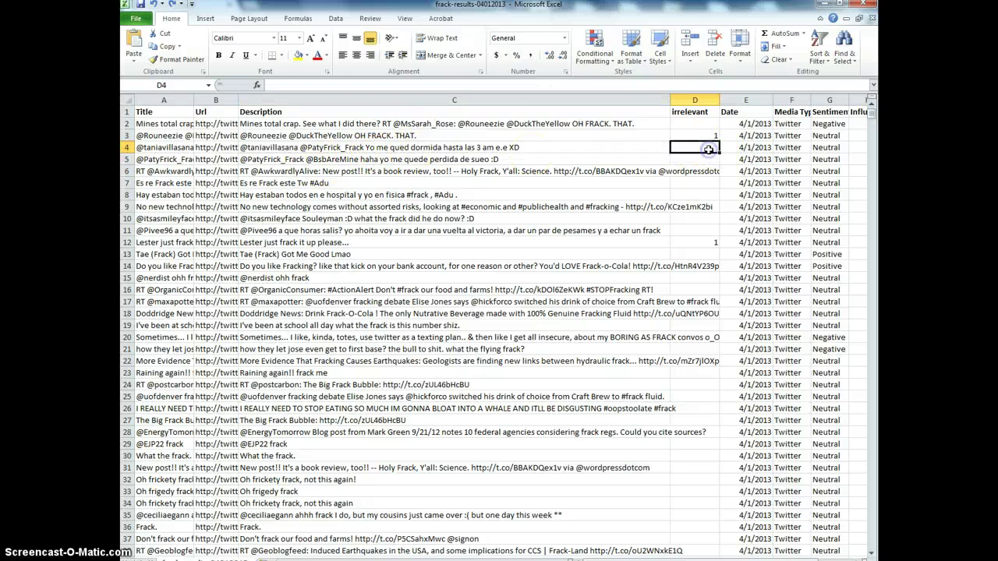
{"action": "type", "text": "1"}
{"action": "left_click", "coordinate": [594, 169]}
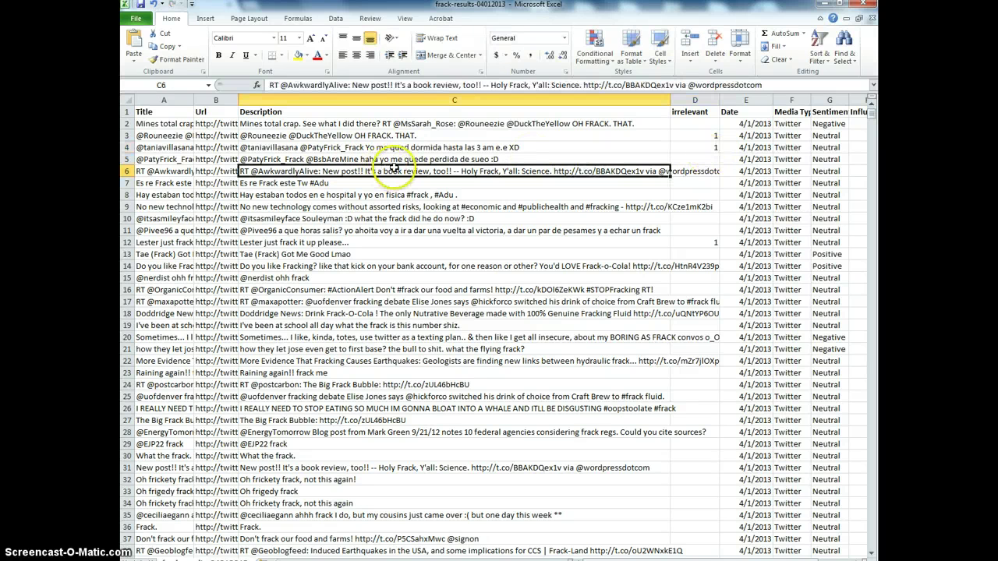
{"action": "left_click", "coordinate": [349, 186]}
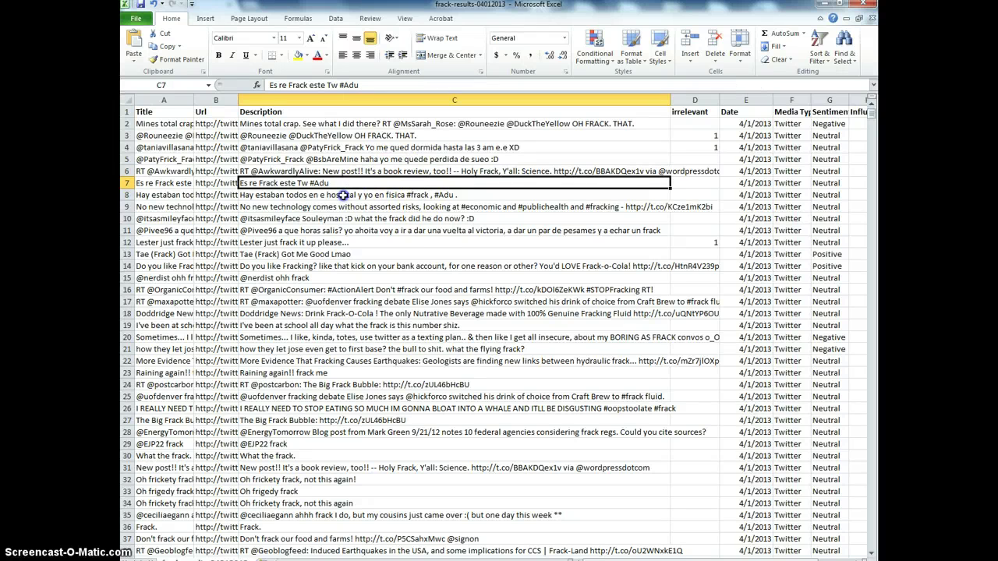
{"action": "left_click", "coordinate": [343, 196]}
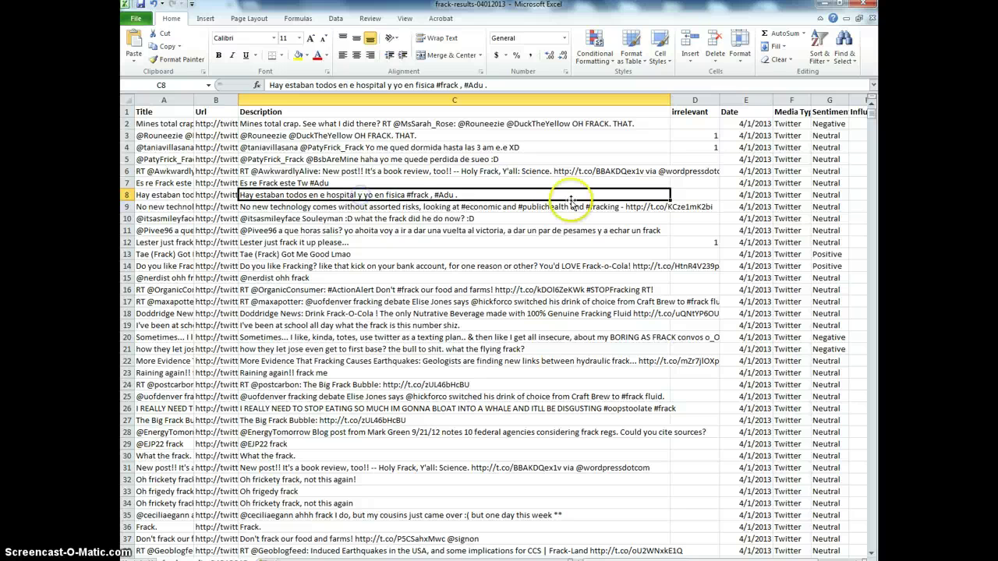
{"action": "left_click", "coordinate": [375, 212]}
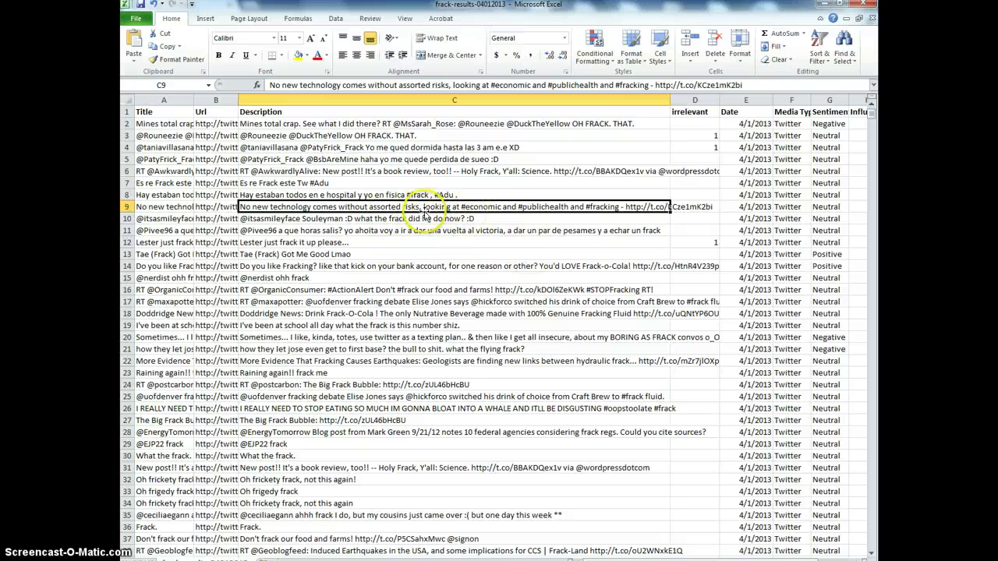
Insert a column before irrelevant, head it 'health' and narrow it to about 8.71.
{"action": "right_click", "coordinate": [695, 99]}
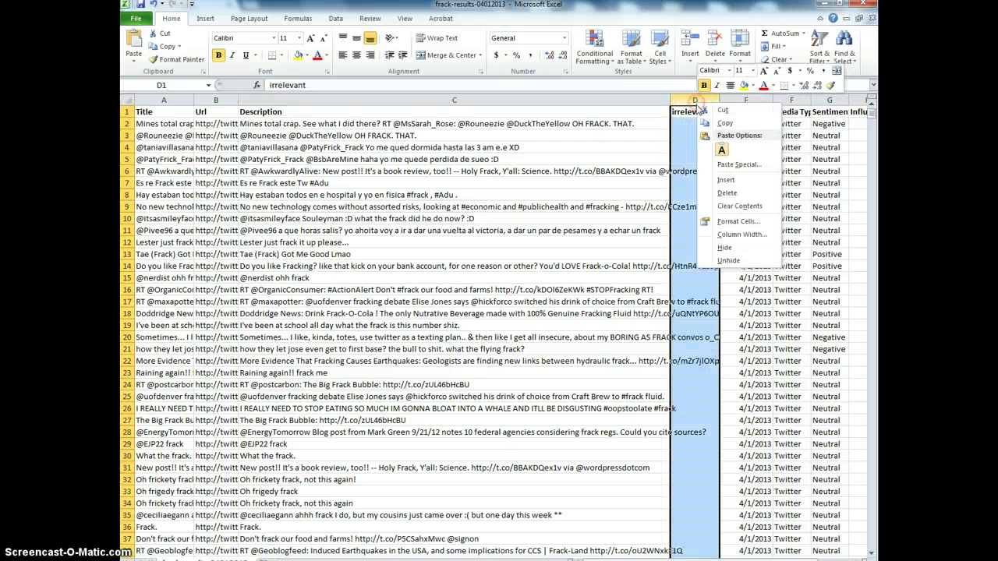
{"action": "left_click", "coordinate": [734, 181]}
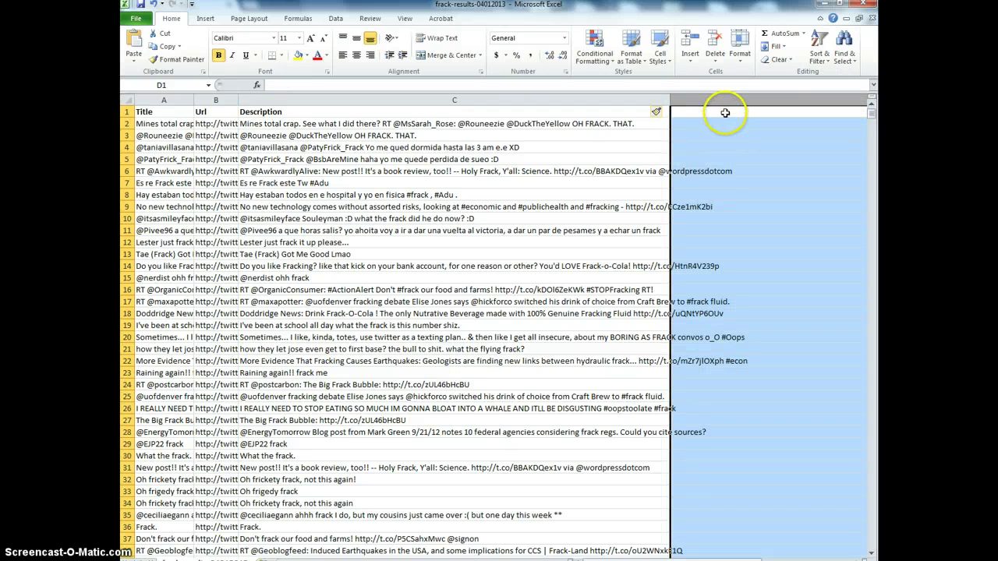
{"action": "left_click", "coordinate": [723, 113]}
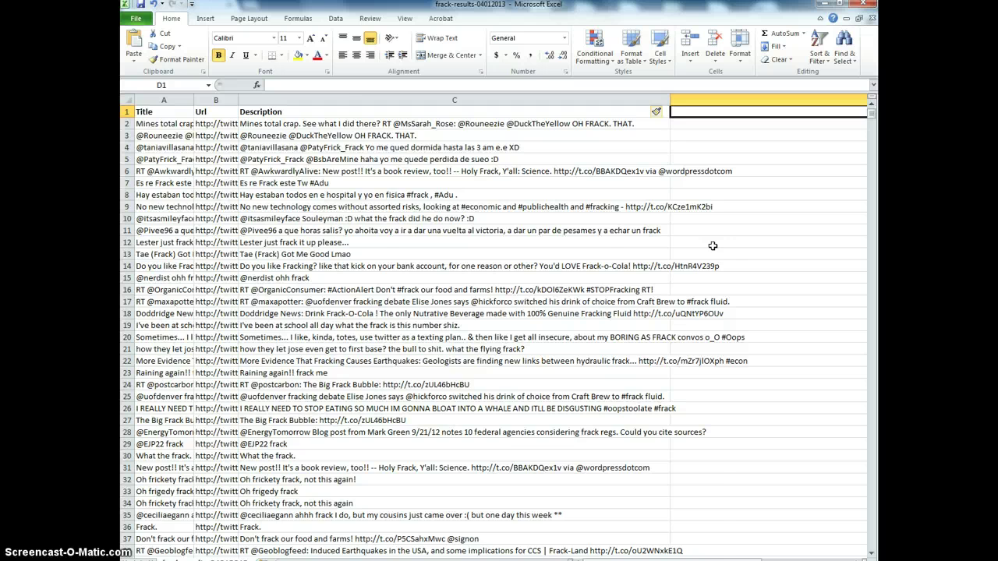
{"action": "type", "text": "health"}
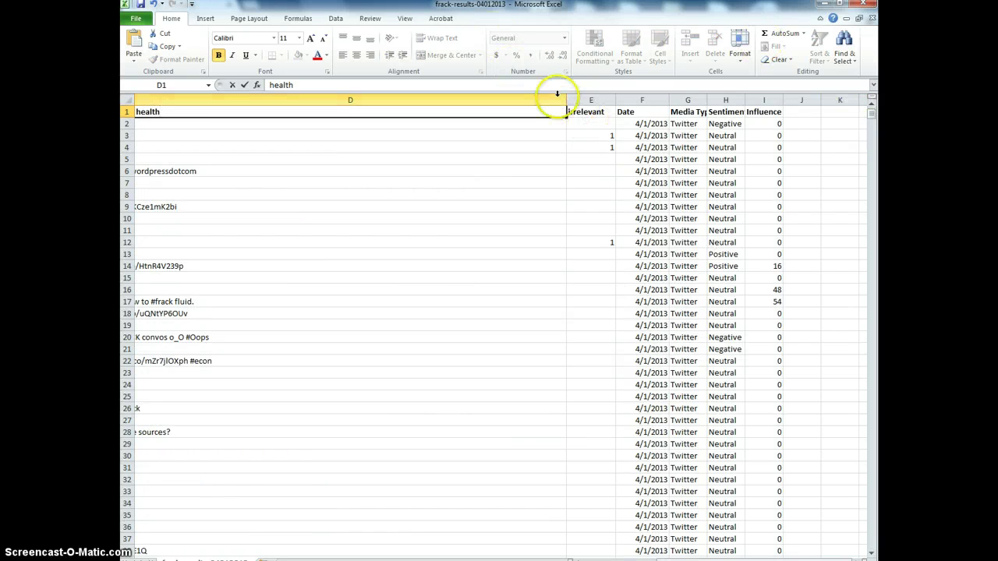
{"action": "left_click", "coordinate": [583, 112]}
{"action": "left_click_drag", "start_coordinate": [568, 103], "coordinate": [176, 107]}
{"action": "scroll", "coordinate": [499, 327], "scroll_direction": "left", "scroll_amount": 3}
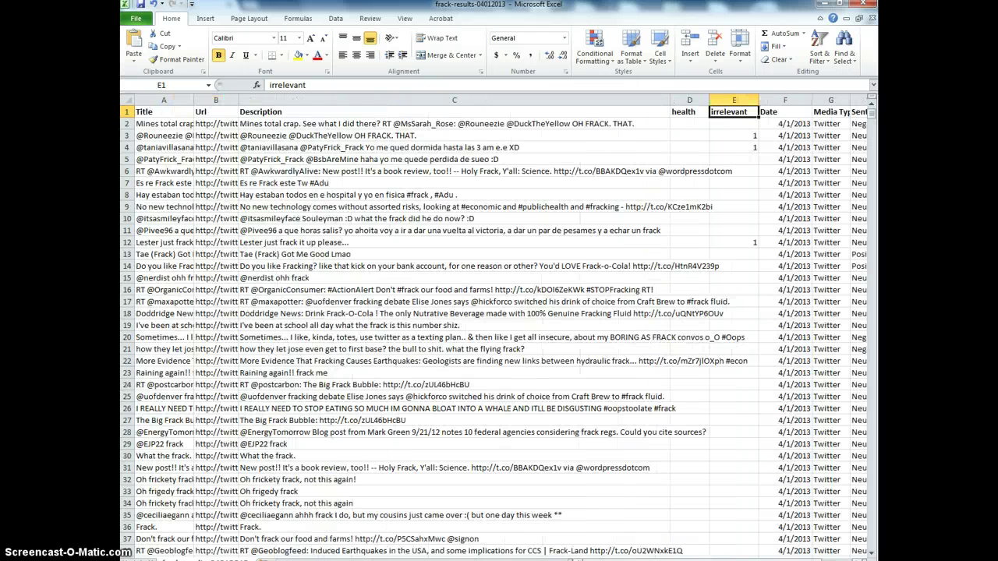
{"action": "left_click", "coordinate": [696, 161]}
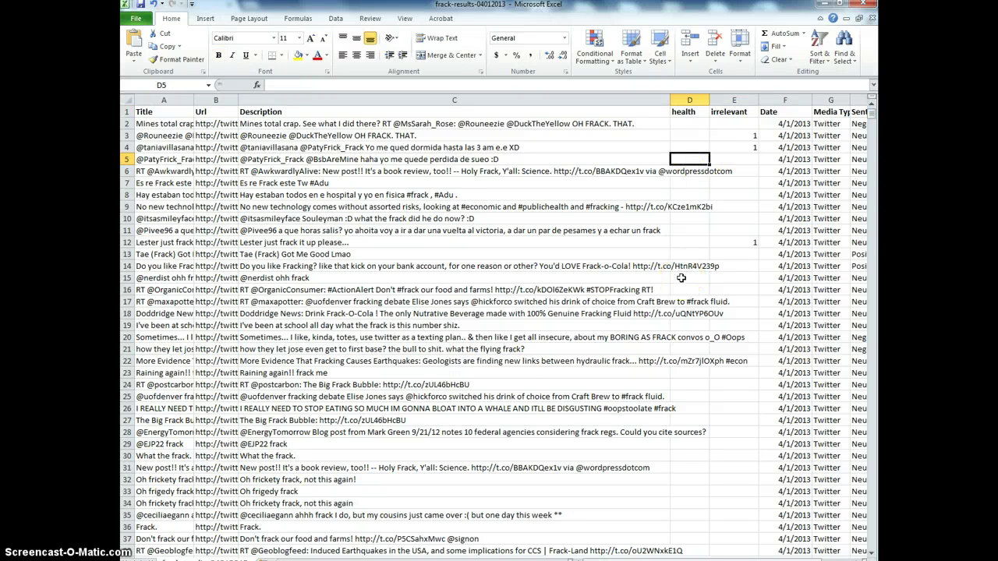
{"action": "left_click", "coordinate": [481, 173]}
{"action": "left_click", "coordinate": [438, 185]}
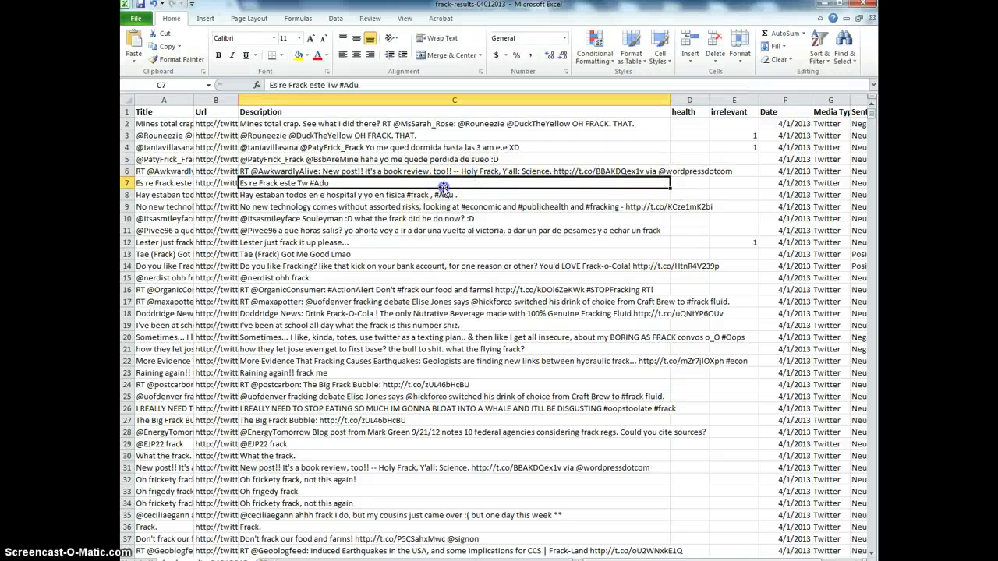
{"action": "left_click", "coordinate": [348, 196]}
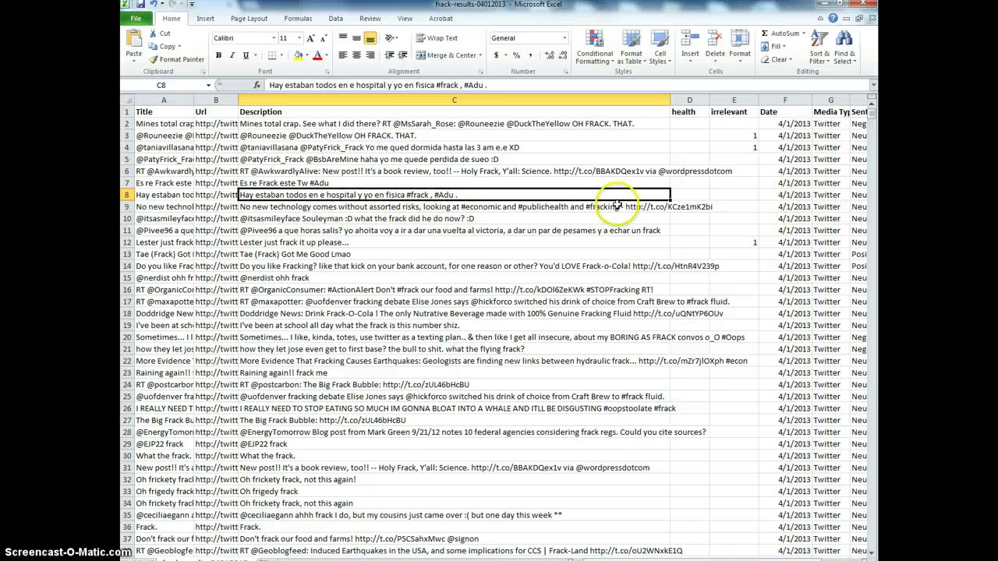
{"action": "left_click", "coordinate": [357, 208]}
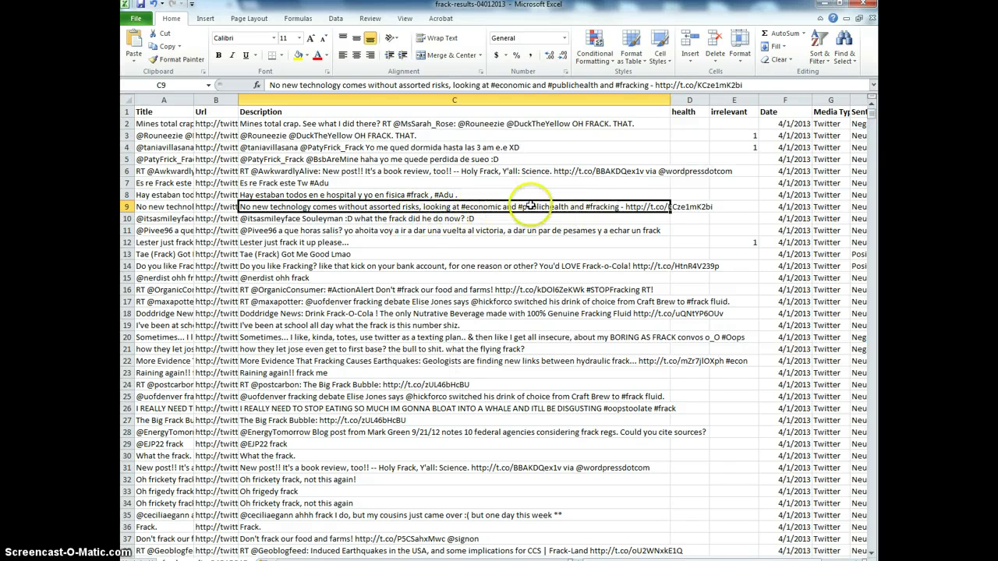
{"action": "left_click", "coordinate": [694, 207]}
{"action": "type", "text": "1"}
{"action": "left_click", "coordinate": [632, 227]}
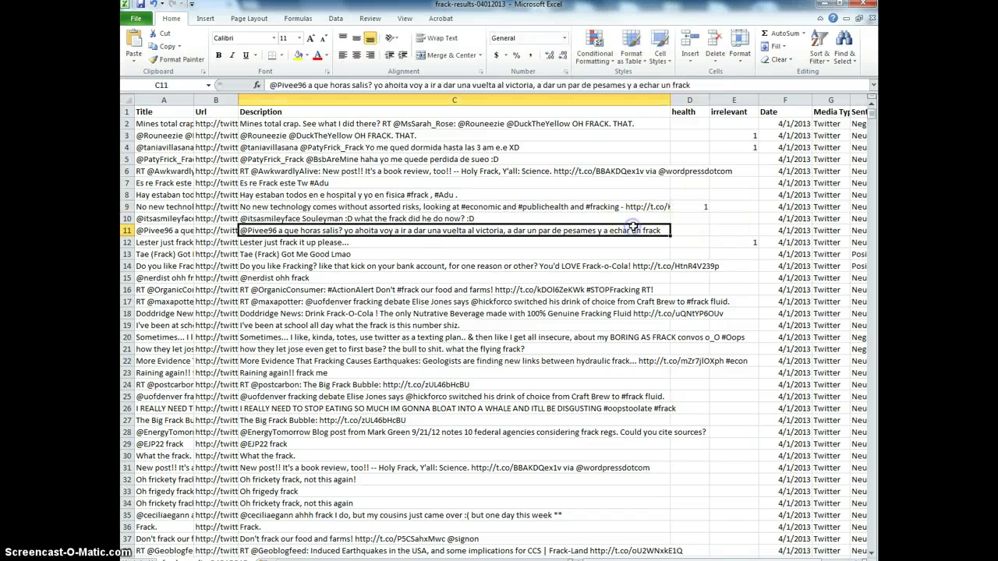
{"action": "left_click", "coordinate": [319, 255]}
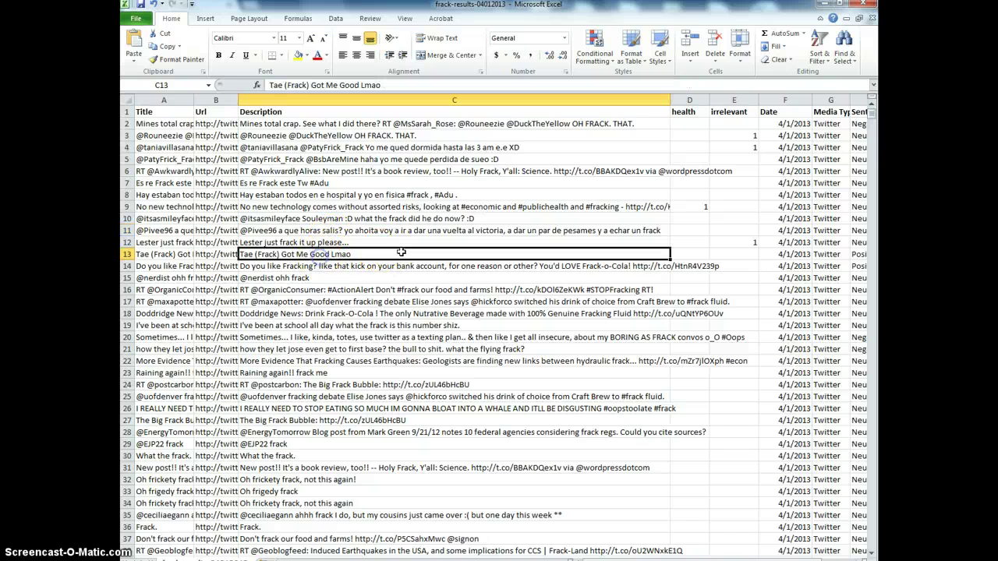
{"action": "scroll", "coordinate": [382, 249], "scroll_direction": "down", "scroll_amount": 1}
{"action": "left_click", "coordinate": [351, 232]}
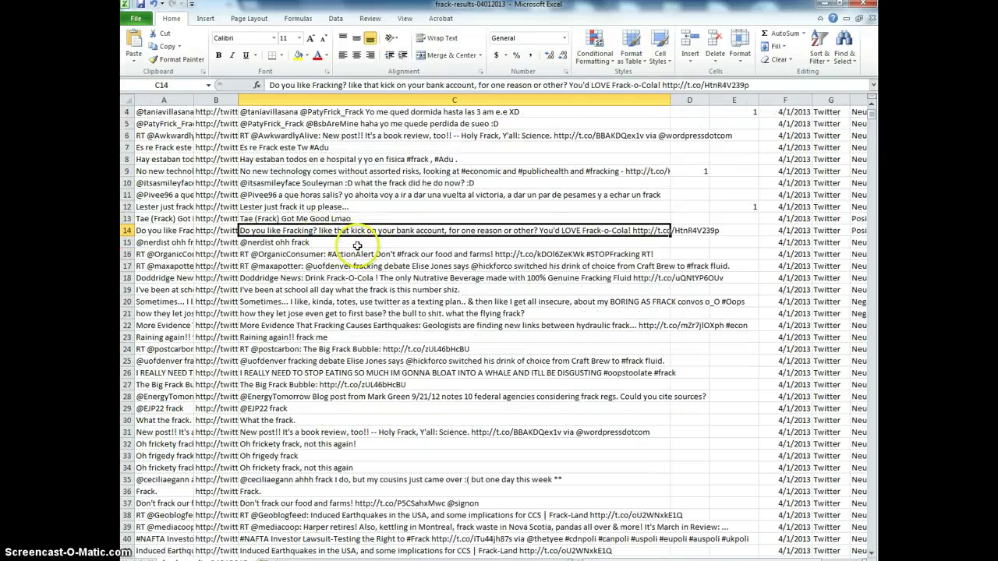
{"action": "scroll", "coordinate": [358, 242], "scroll_direction": "down", "scroll_amount": 1}
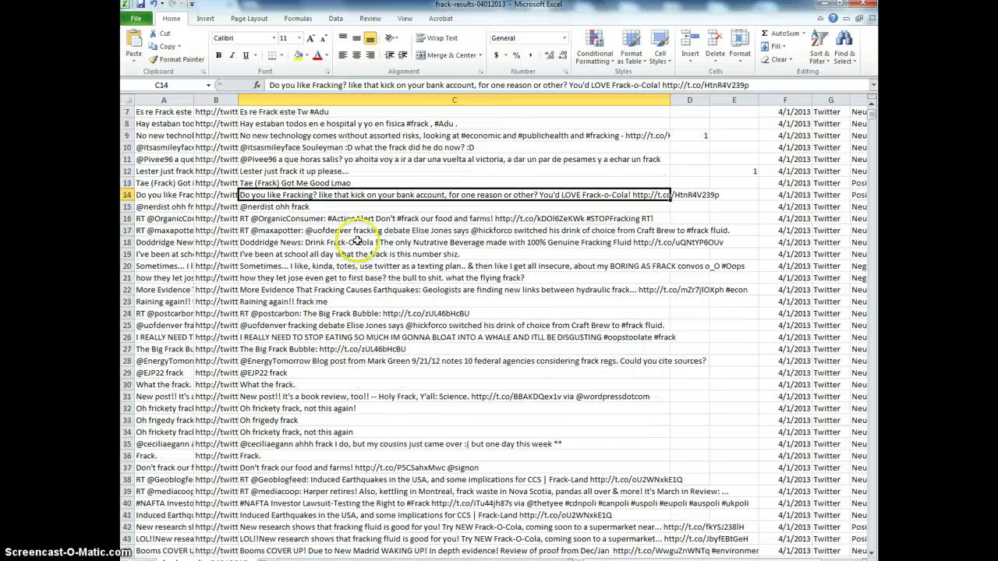
{"action": "left_click", "coordinate": [303, 205]}
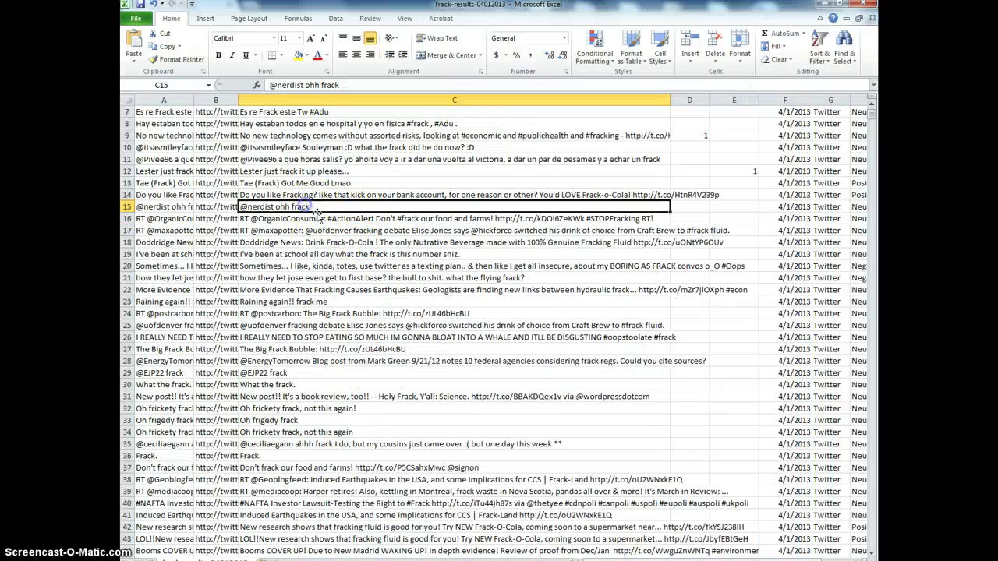
{"action": "left_click", "coordinate": [740, 207]}
{"action": "type", "text": "1"}
{"action": "left_click", "coordinate": [643, 218]}
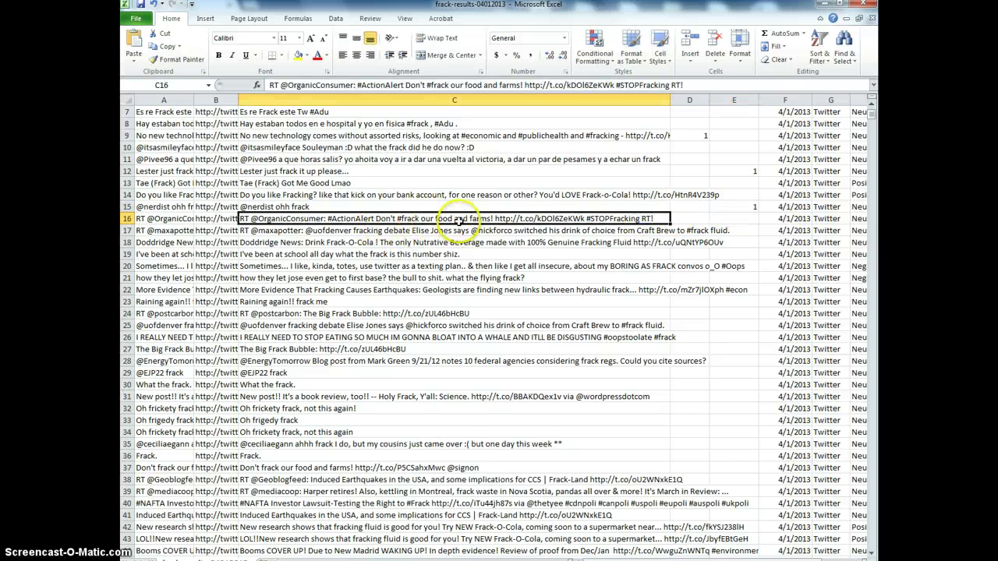
{"action": "scroll", "coordinate": [460, 220], "scroll_direction": "down", "scroll_amount": 1}
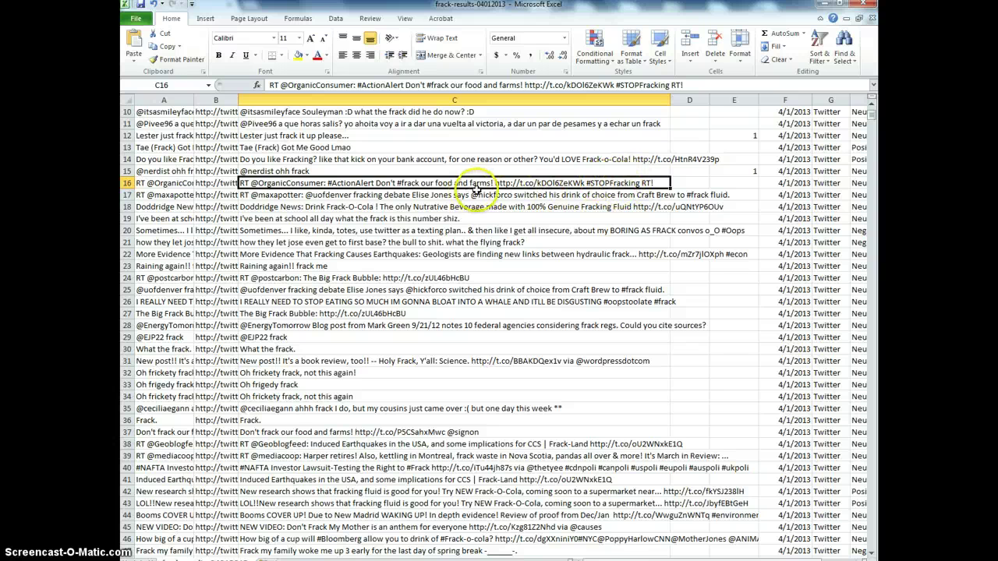
{"action": "scroll", "coordinate": [499, 233], "scroll_direction": "up", "scroll_amount": 1}
{"action": "scroll", "coordinate": [496, 233], "scroll_direction": "up", "scroll_amount": 1}
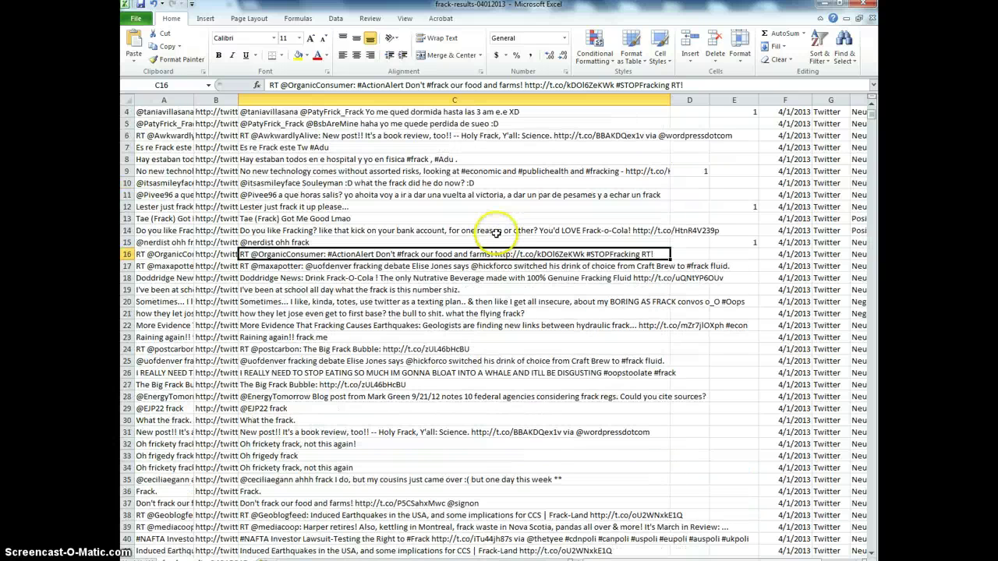
{"action": "scroll", "coordinate": [472, 261], "scroll_direction": "up", "scroll_amount": 1}
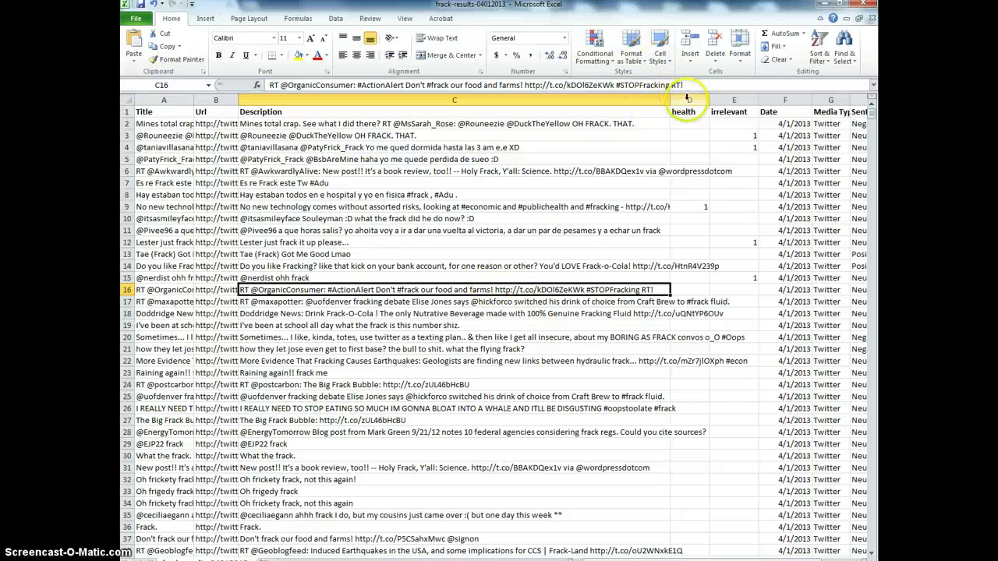
{"action": "left_click", "coordinate": [433, 303]}
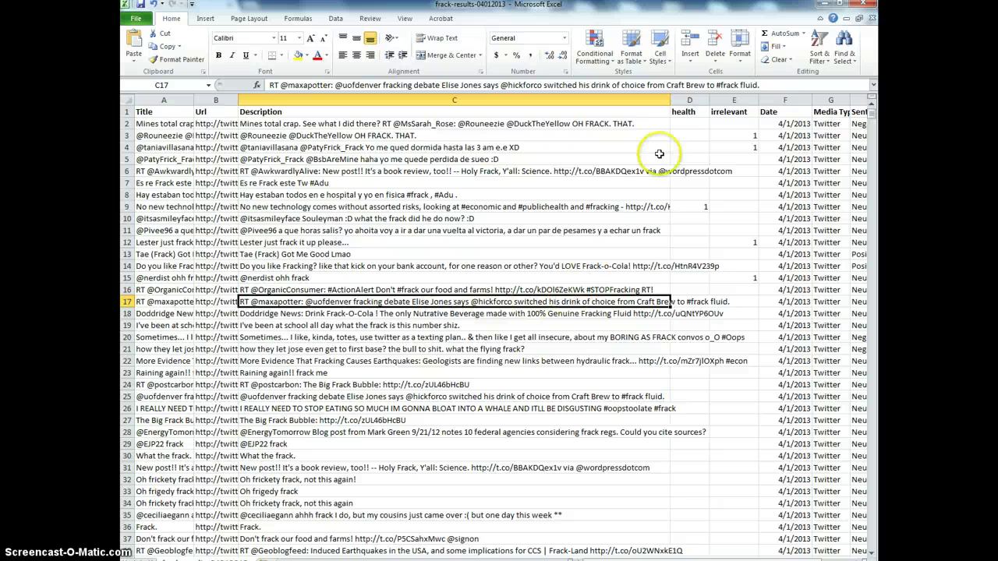
Insert a column before health, head it 'food and farms' and narrow it.
{"action": "right_click", "coordinate": [689, 99]}
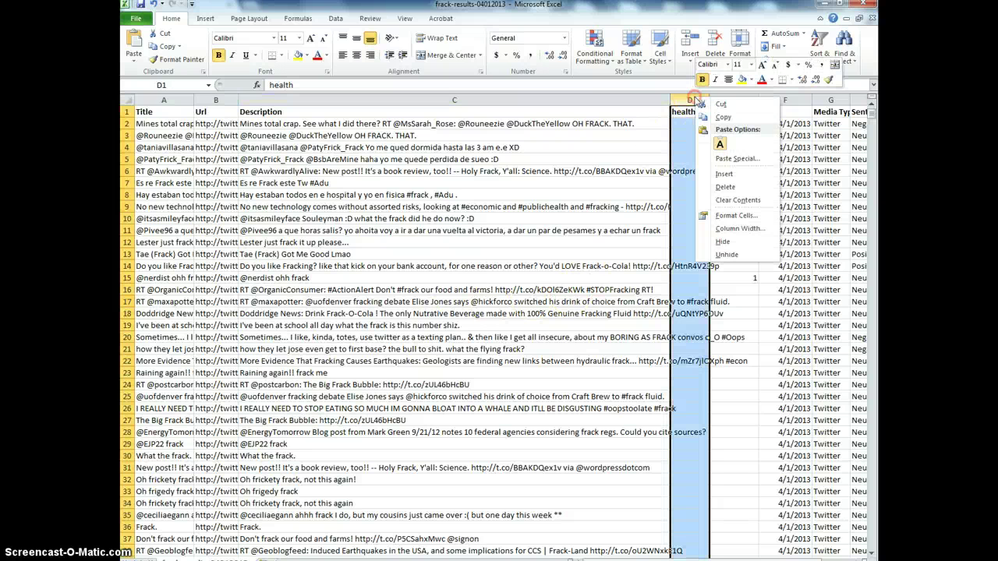
{"action": "left_click", "coordinate": [743, 158]}
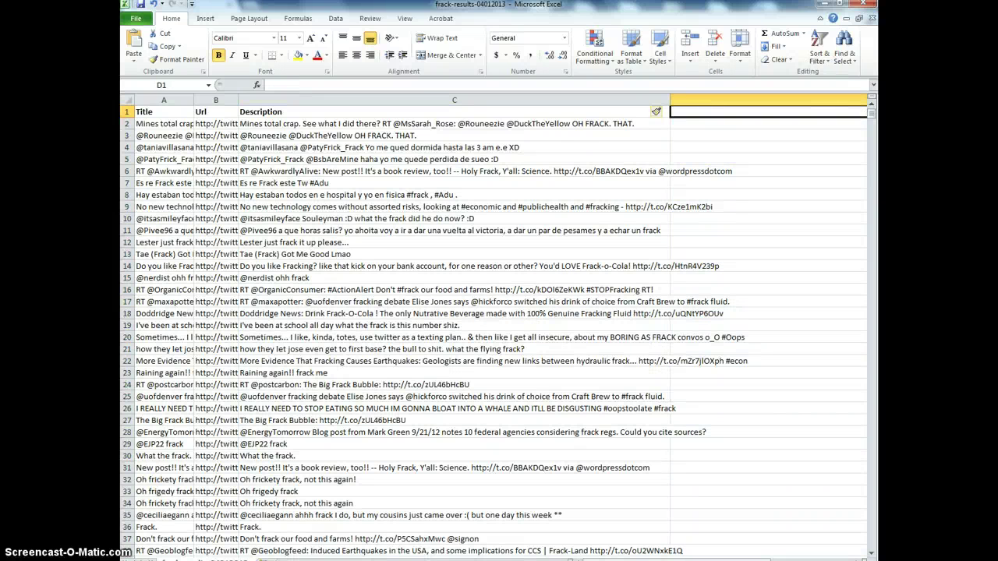
{"action": "type", "text": "food"}
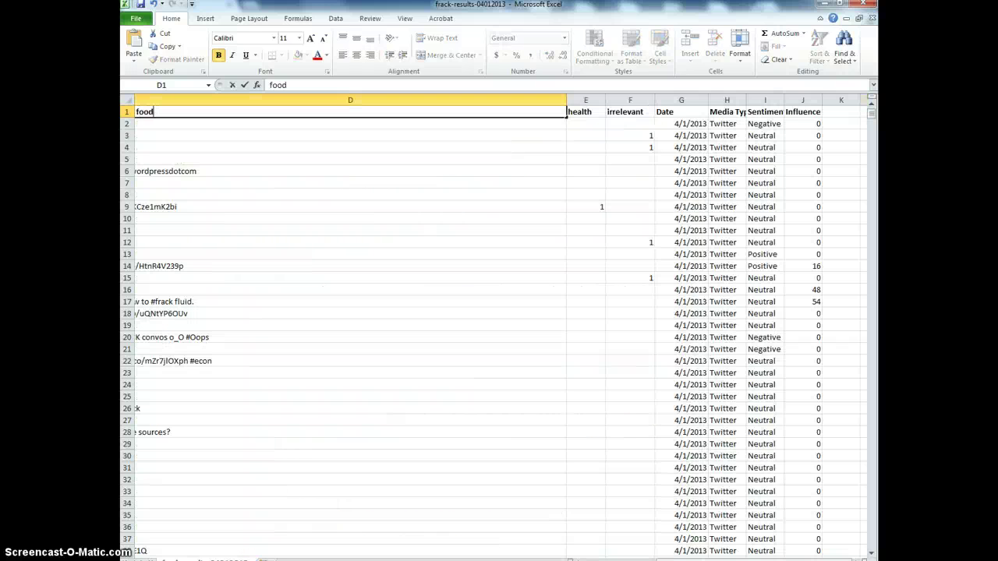
{"action": "type", "text": "and farms"}
{"action": "key", "text": "Return"}
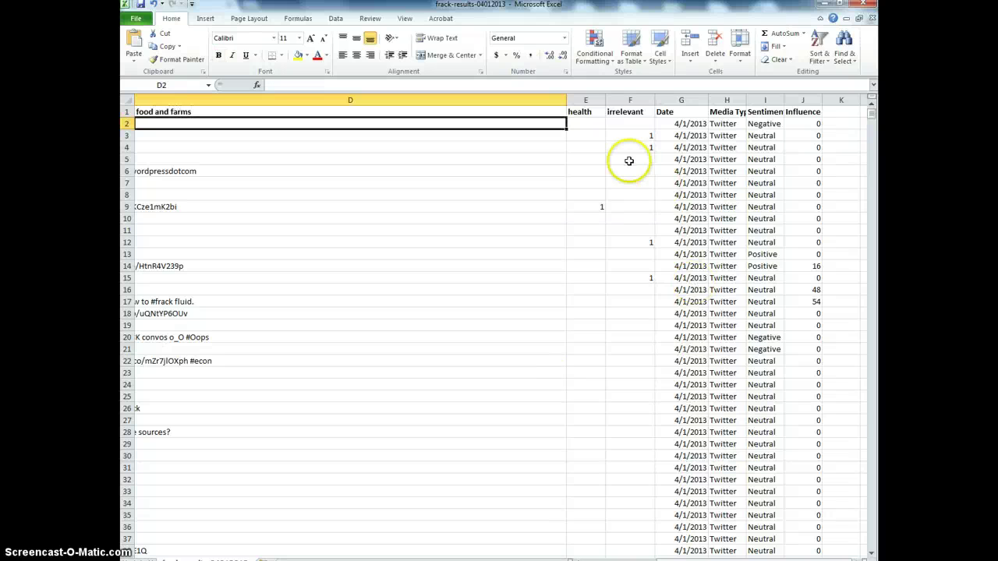
{"action": "left_click_drag", "start_coordinate": [567, 99], "coordinate": [201, 102]}
{"action": "scroll", "coordinate": [499, 327], "scroll_direction": "left", "scroll_amount": 3}
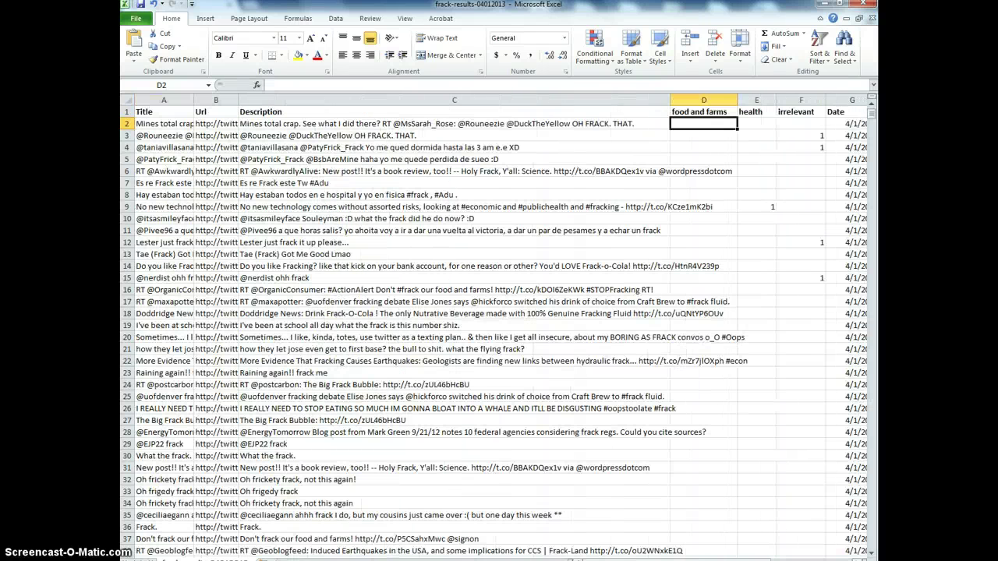
Read the tweets in rows 13–20 and code row 14's Frack-o-Cola tweet as health with 1.
{"action": "left_click", "coordinate": [460, 338]}
{"action": "left_click", "coordinate": [336, 313]}
{"action": "left_click", "coordinate": [370, 326]}
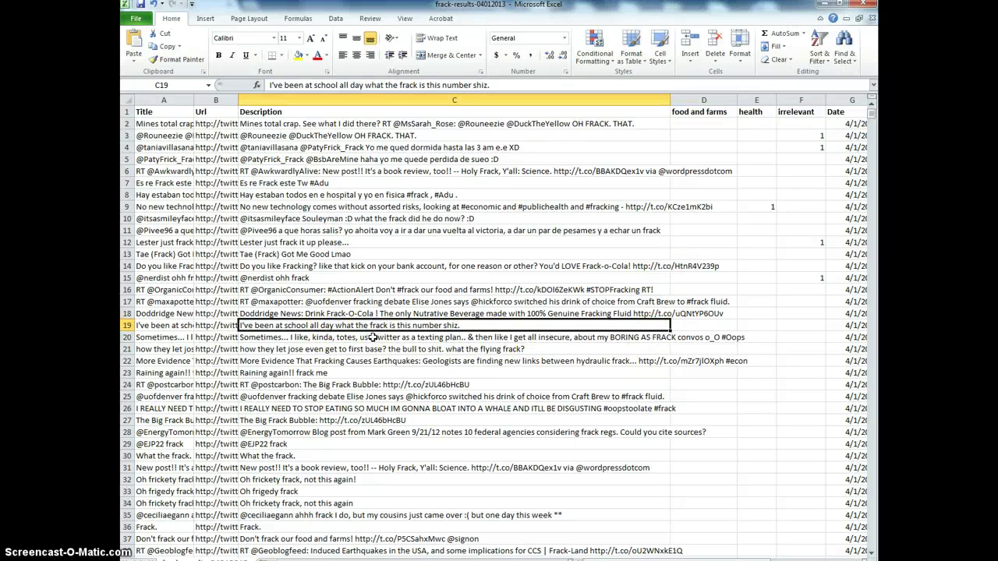
{"action": "left_click", "coordinate": [335, 338]}
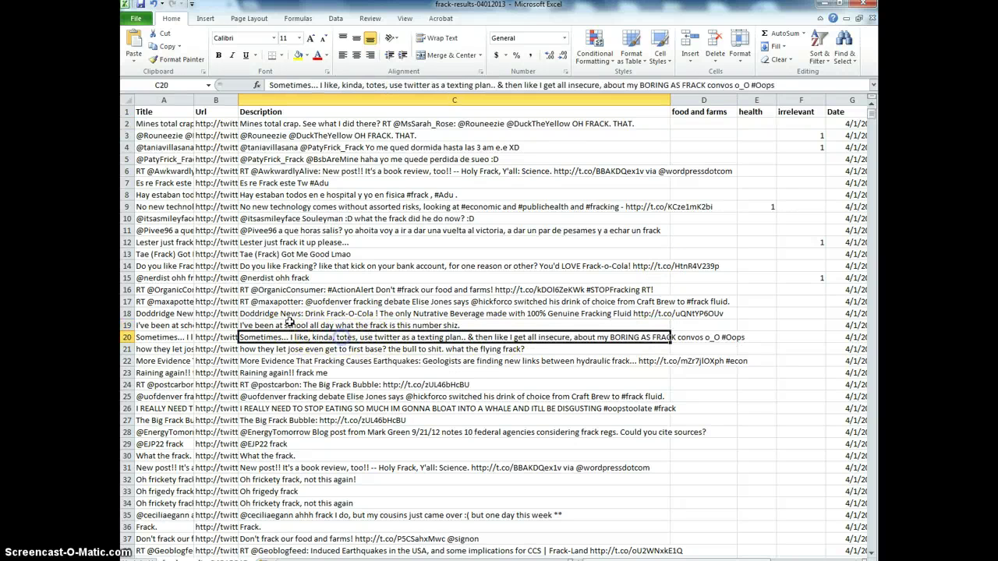
{"action": "scroll", "coordinate": [400, 311], "scroll_direction": "down", "scroll_amount": 1}
{"action": "scroll", "coordinate": [486, 307], "scroll_direction": "down", "scroll_amount": 1}
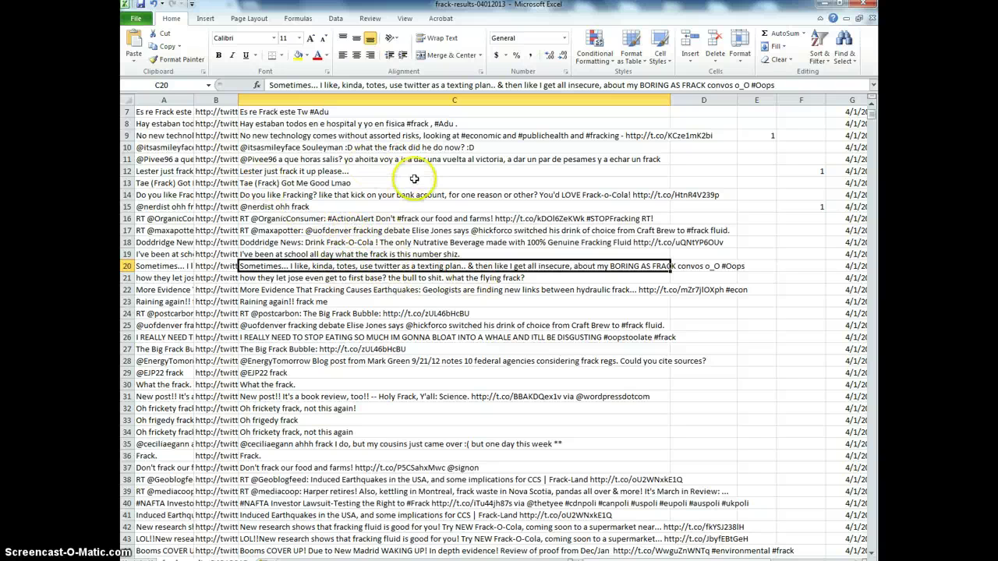
{"action": "left_click", "coordinate": [353, 185]}
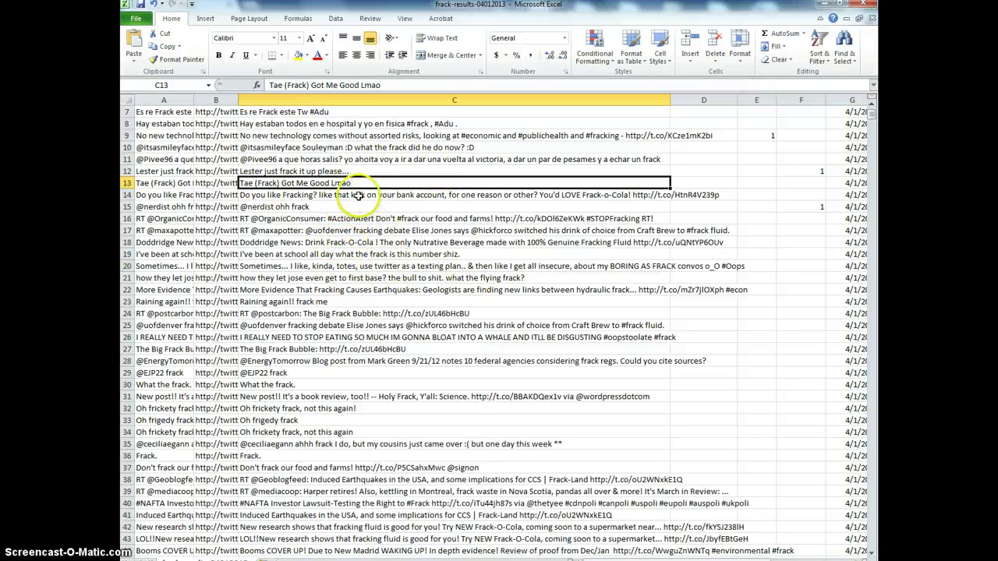
{"action": "left_click", "coordinate": [357, 196]}
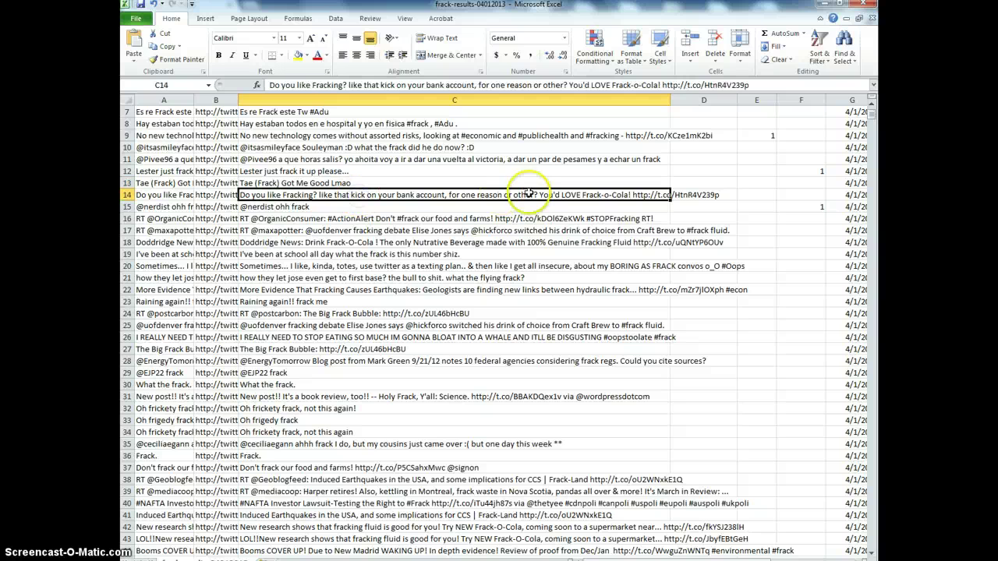
{"action": "double_click", "coordinate": [594, 195]}
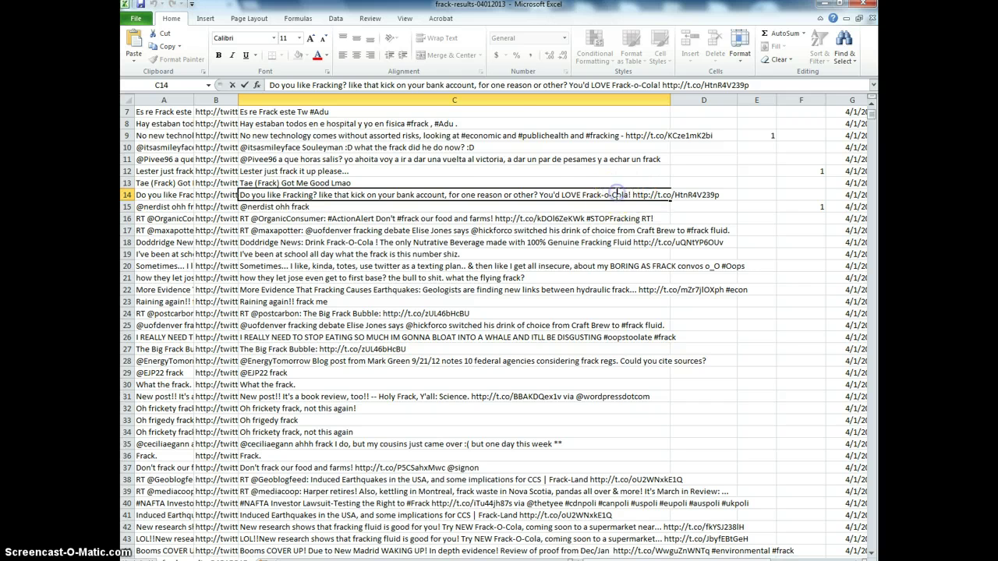
{"action": "scroll", "coordinate": [645, 232], "scroll_direction": "up", "scroll_amount": 2}
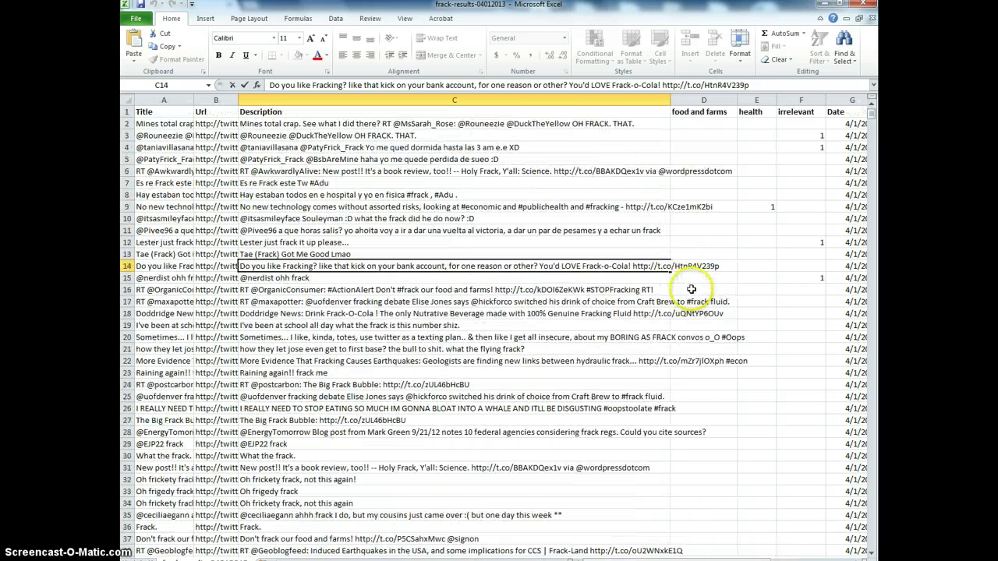
{"action": "left_click", "coordinate": [756, 266]}
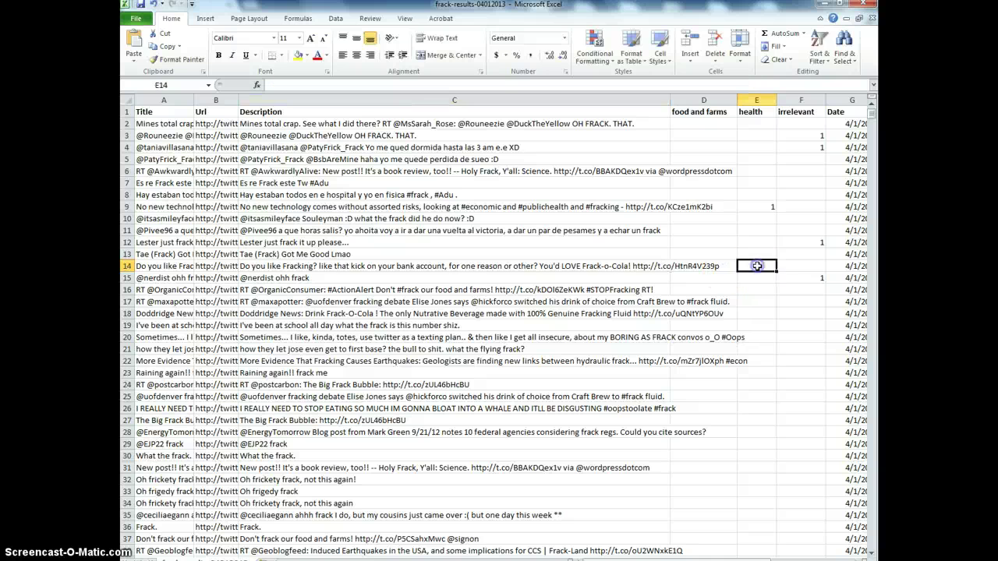
{"action": "type", "text": "1"}
{"action": "key", "text": "Return"}
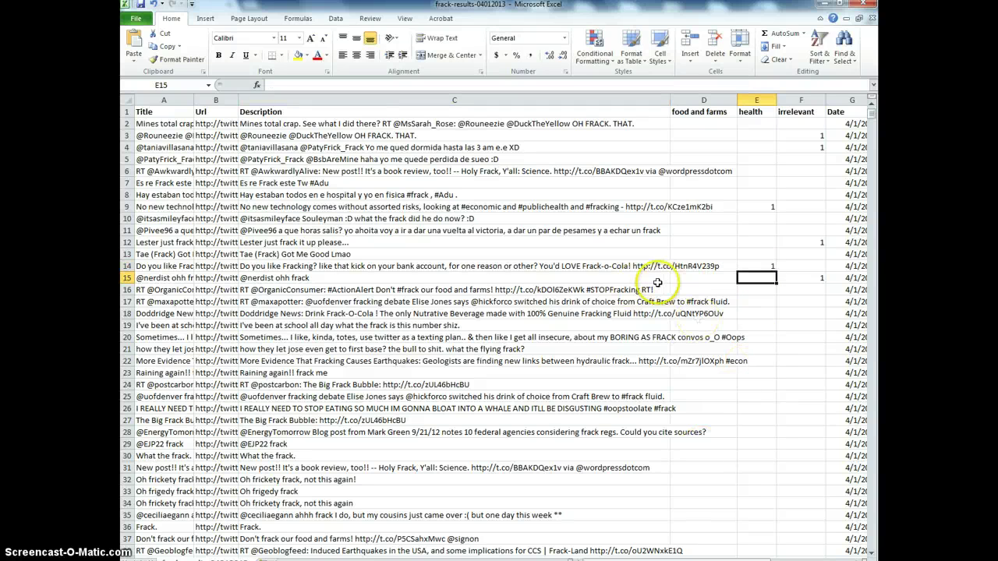
Code the row 16 tweet under food and farms with a 1.
{"action": "left_click", "coordinate": [573, 266]}
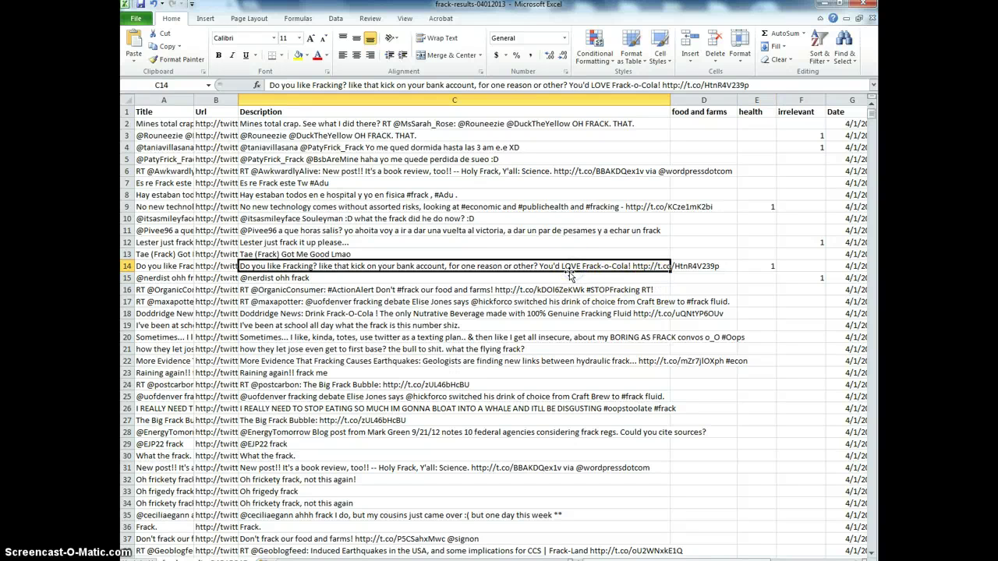
{"action": "left_click", "coordinate": [318, 289]}
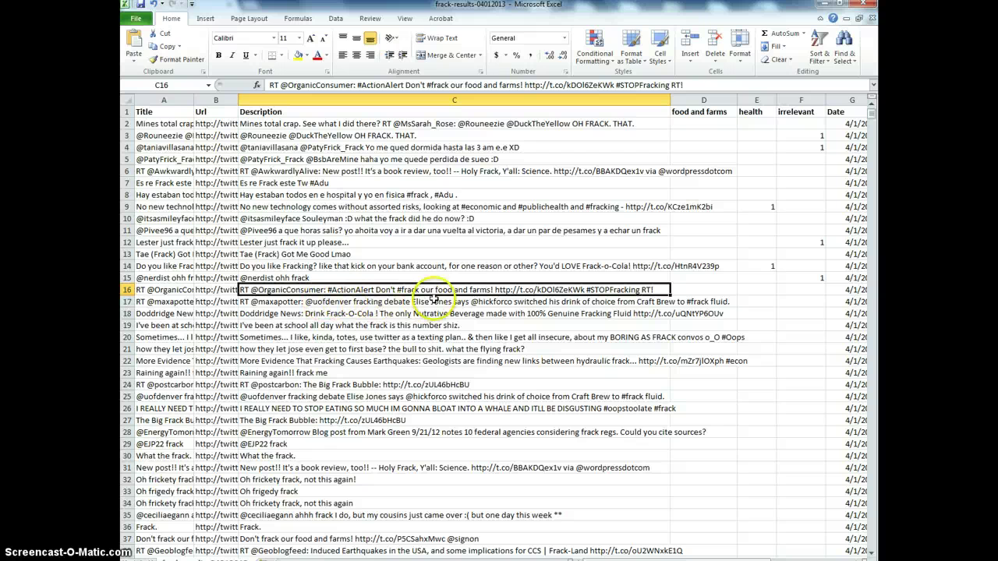
{"action": "left_click", "coordinate": [680, 289]}
{"action": "type", "text": "1"}
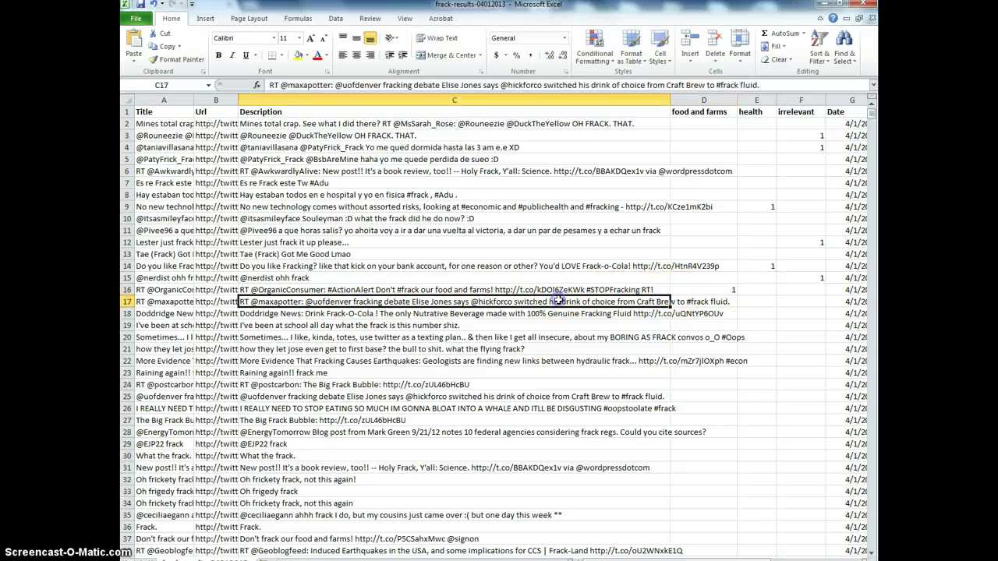
Enter 1 in the health column for the tweets in rows 17 and 18.
{"action": "left_click", "coordinate": [423, 302]}
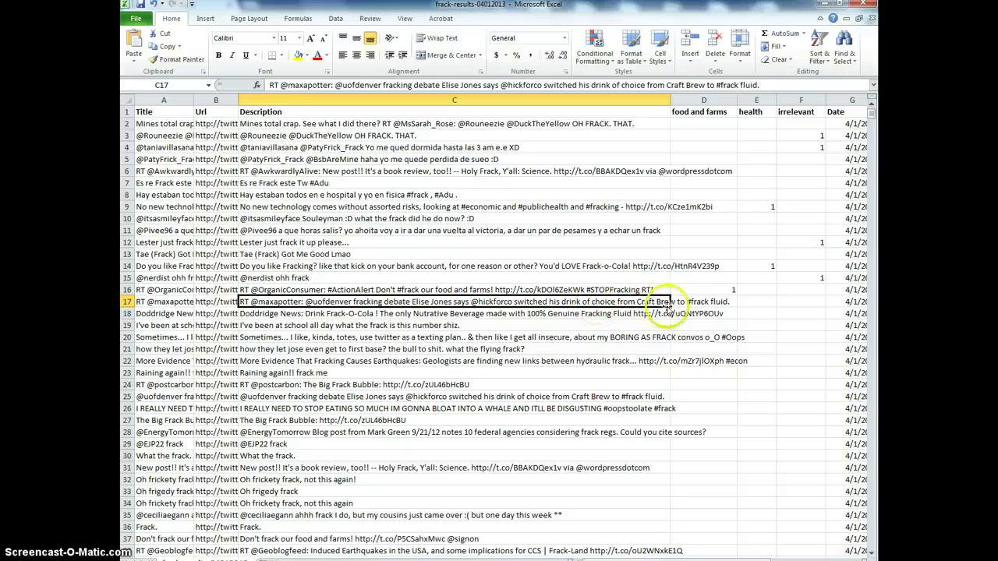
{"action": "left_click", "coordinate": [767, 303]}
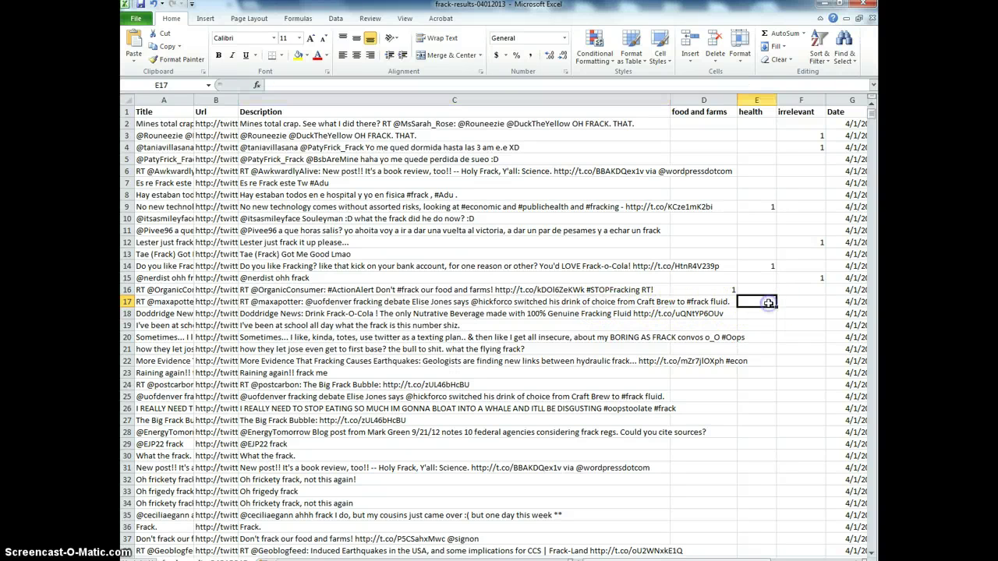
{"action": "type", "text": "1"}
{"action": "left_click", "coordinate": [719, 314]}
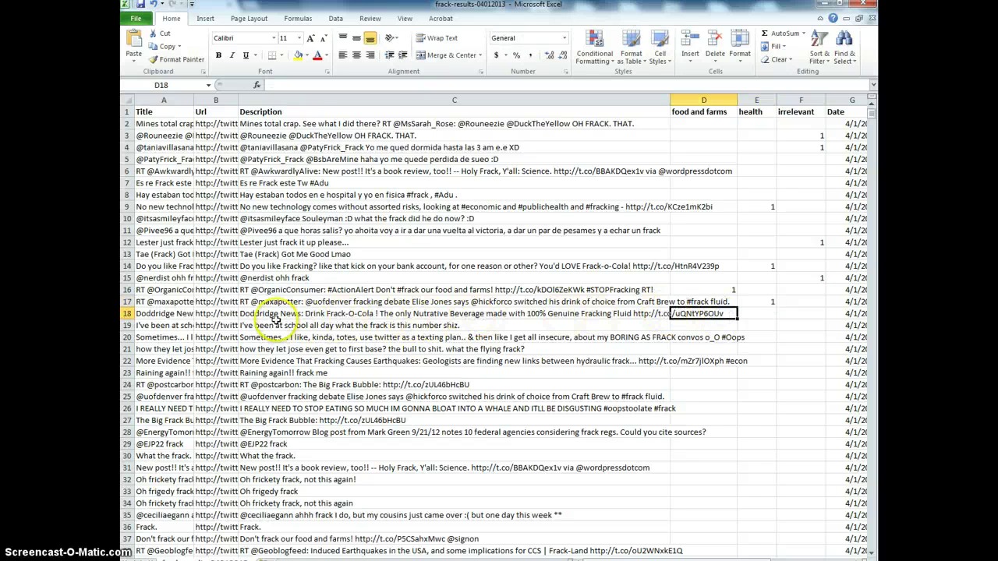
{"action": "left_click", "coordinate": [750, 314]}
{"action": "type", "text": "1"}
{"action": "key", "text": "Return"}
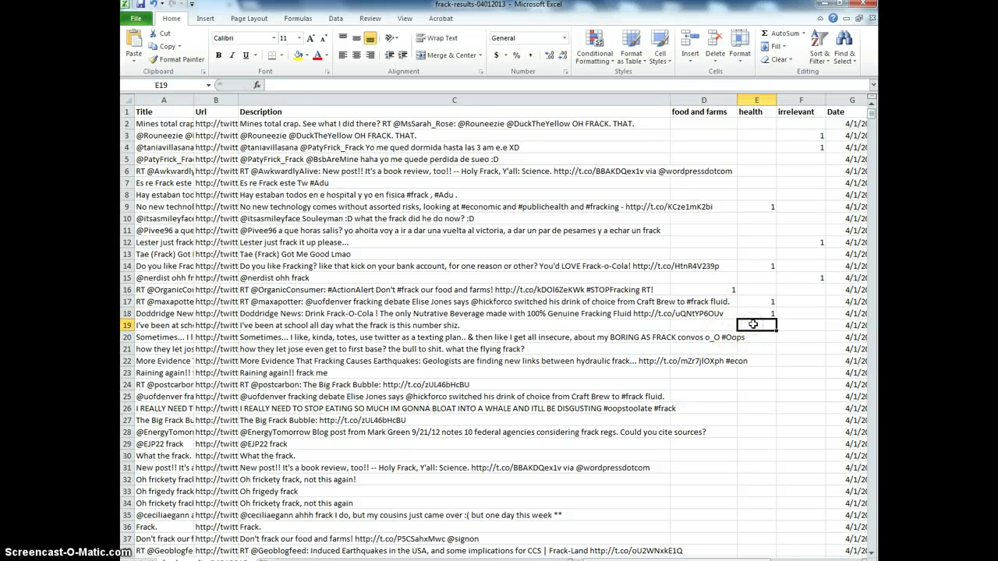
Read the row 19 tweet and enter 1 in its irrelevant cell.
{"action": "scroll", "coordinate": [315, 328], "scroll_direction": "down", "scroll_amount": 1}
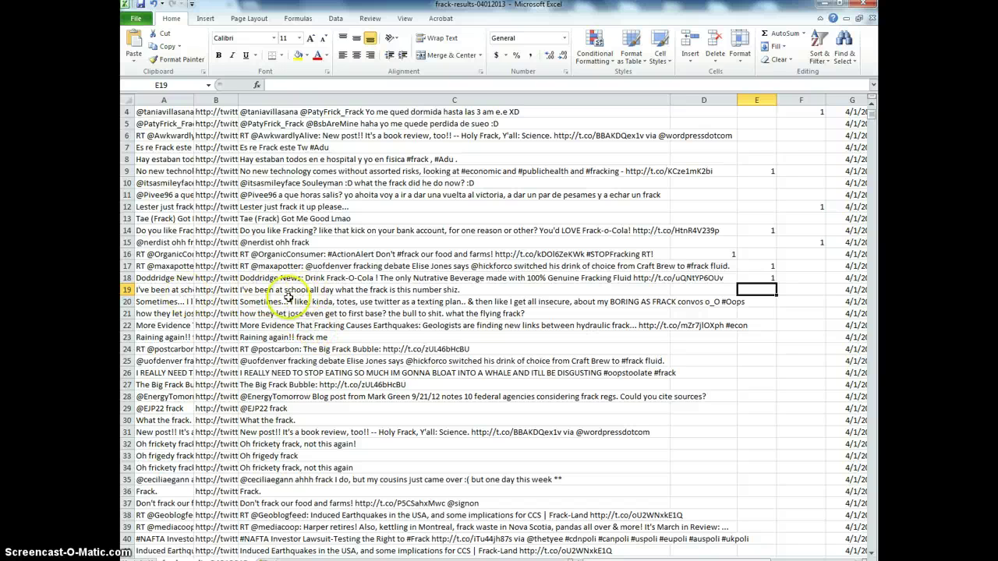
{"action": "left_click", "coordinate": [359, 289]}
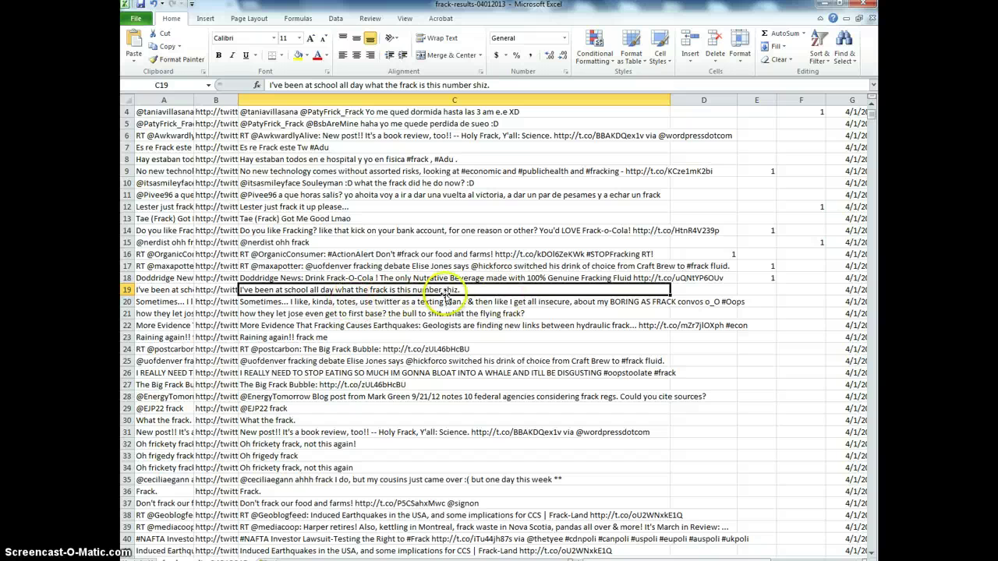
{"action": "left_click", "coordinate": [713, 291]}
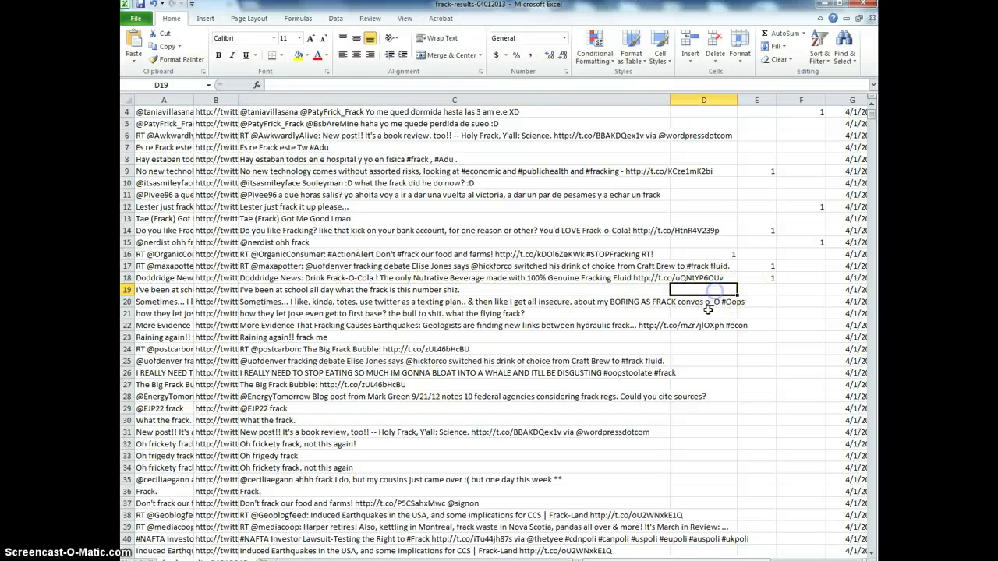
{"action": "scroll", "coordinate": [716, 322], "scroll_direction": "up", "scroll_amount": 1}
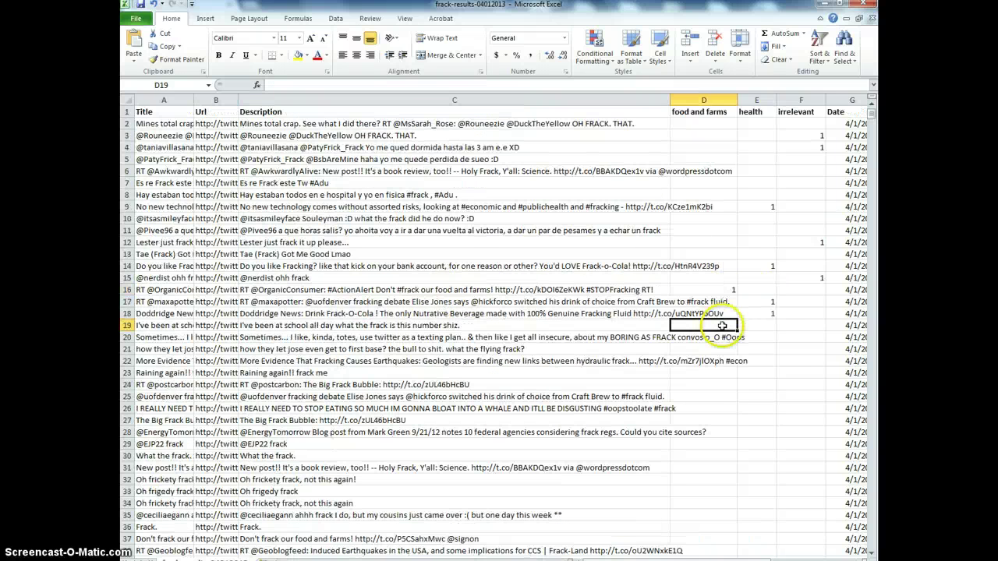
{"action": "left_click", "coordinate": [801, 324]}
{"action": "type", "text": "1"}
{"action": "left_click", "coordinate": [760, 348]}
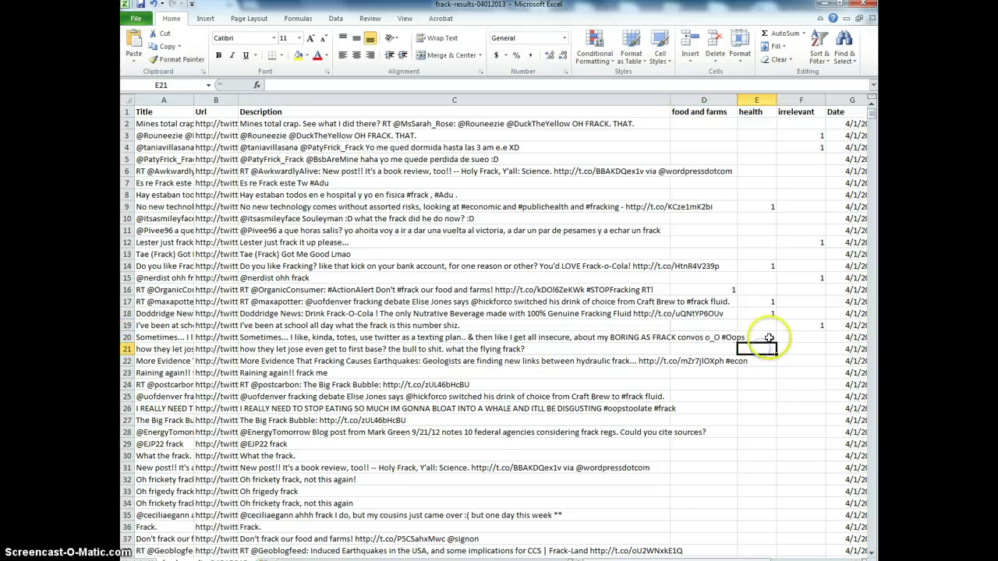
Mark the tweets in rows 20 and 21 irrelevant with a 1 in column F.
{"action": "left_click", "coordinate": [290, 340]}
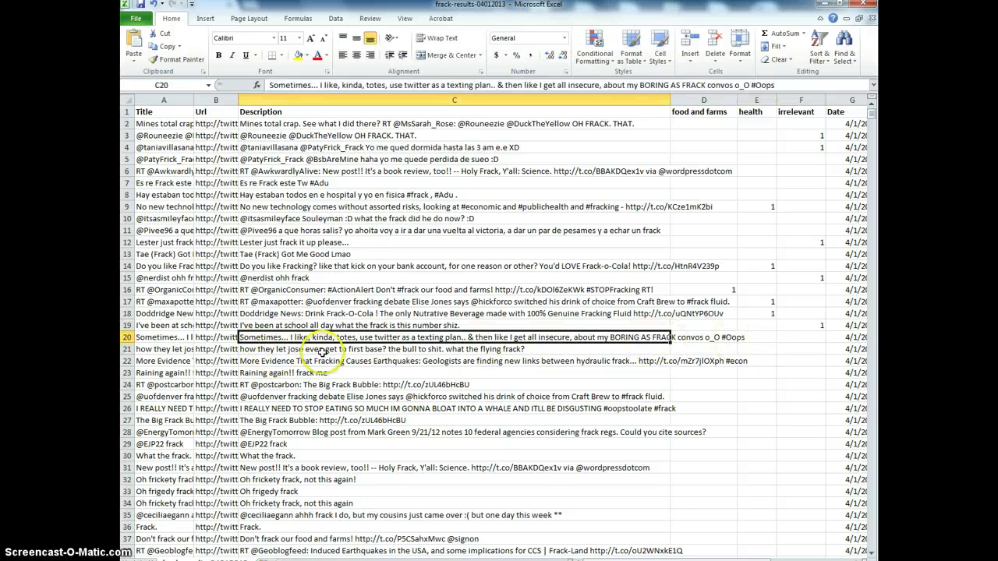
{"action": "scroll", "coordinate": [323, 347], "scroll_direction": "down", "scroll_amount": 1}
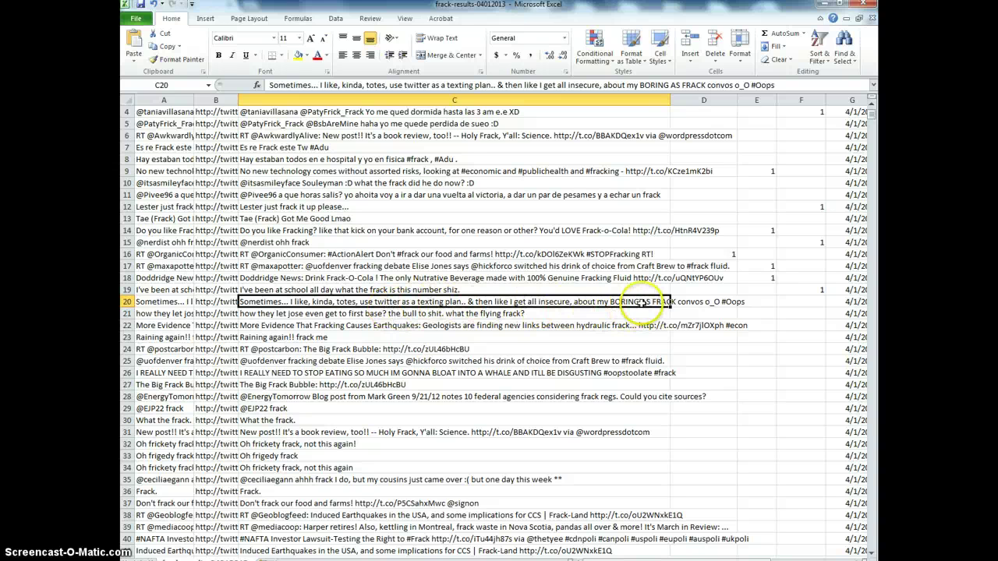
{"action": "left_click", "coordinate": [645, 309]}
{"action": "left_click", "coordinate": [769, 303]}
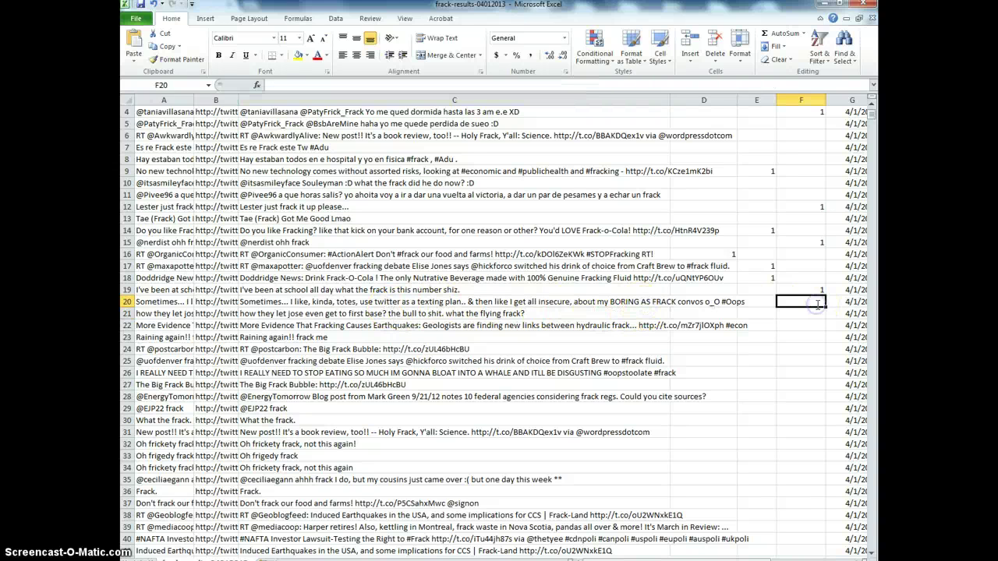
{"action": "left_click", "coordinate": [761, 331]}
{"action": "left_click", "coordinate": [762, 312]}
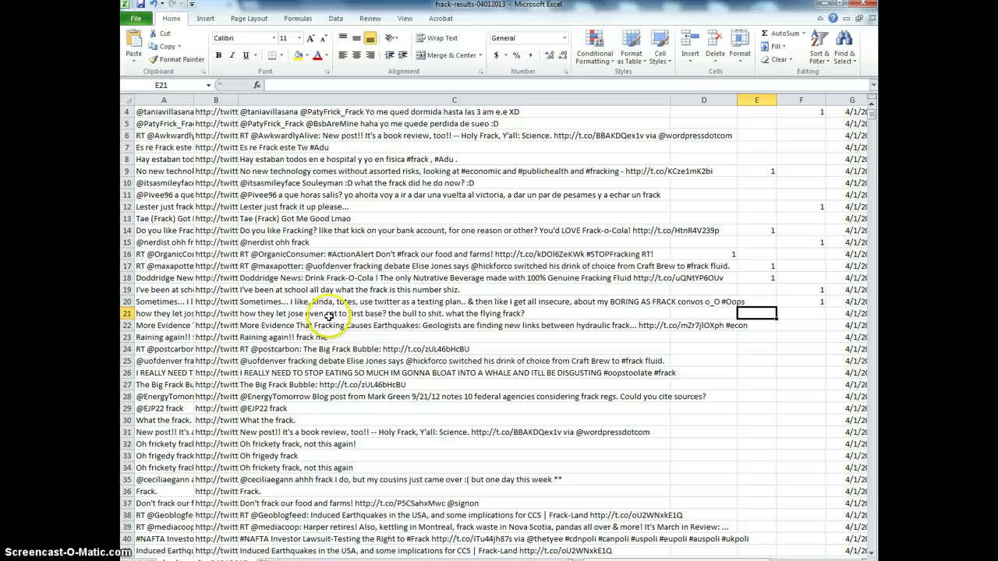
{"action": "left_click", "coordinate": [796, 314]}
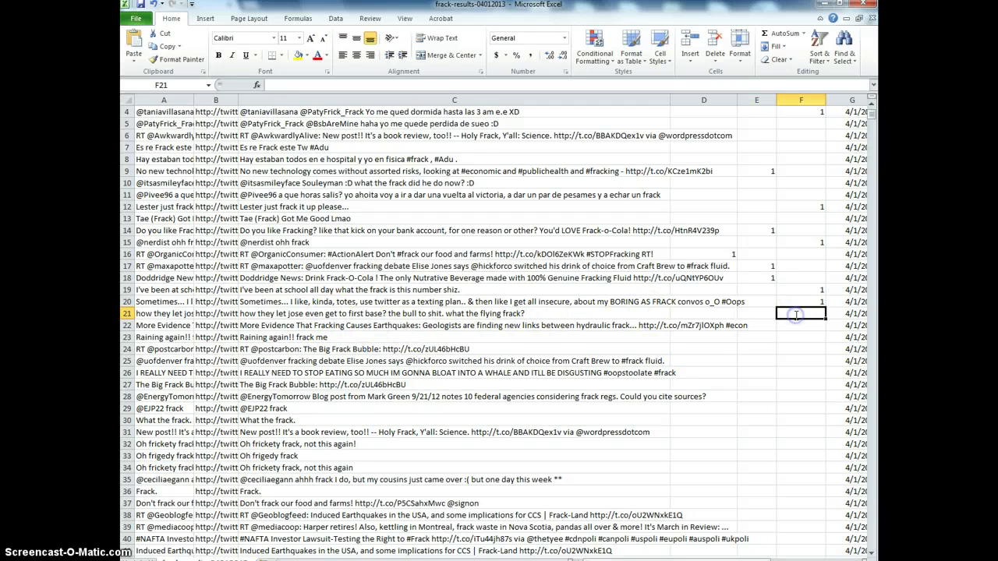
{"action": "left_click", "coordinate": [541, 326]}
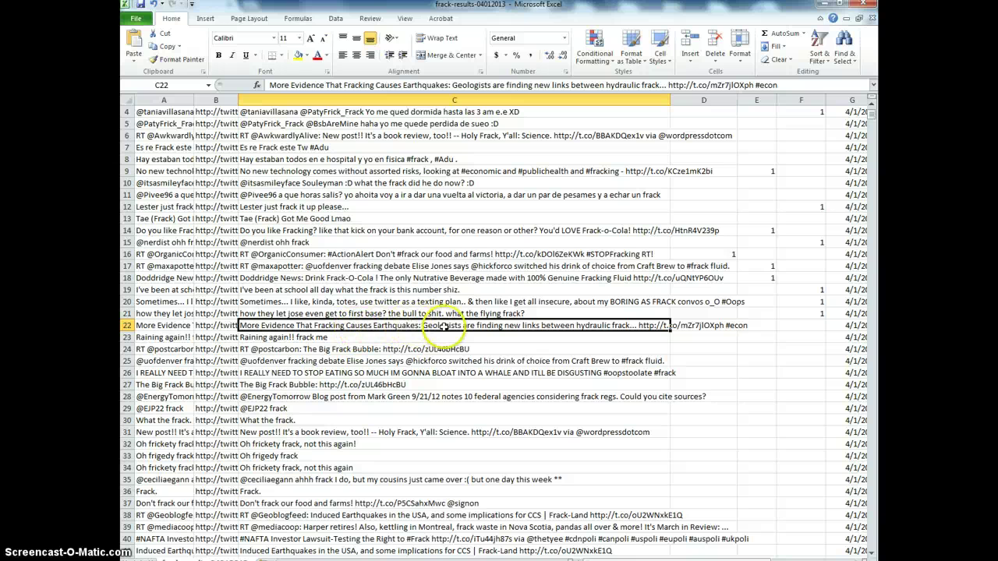
{"action": "scroll", "coordinate": [701, 323], "scroll_direction": "up", "scroll_amount": 1}
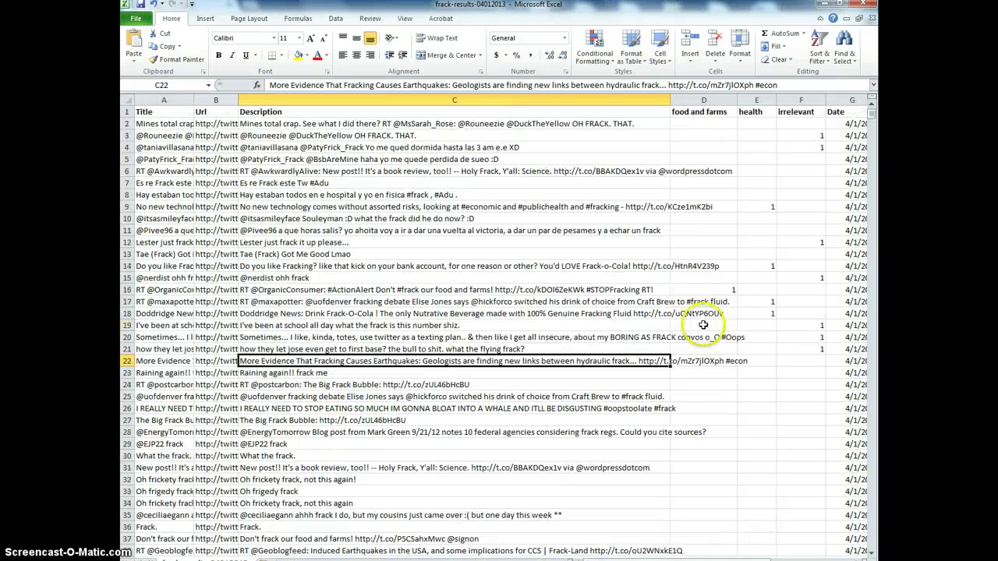
Insert an 'earthquakes' column before food and farms and make it much narrower.
{"action": "left_click_drag", "start_coordinate": [703, 100], "coordinate": [850, 100]}
{"action": "right_click", "coordinate": [702, 101]}
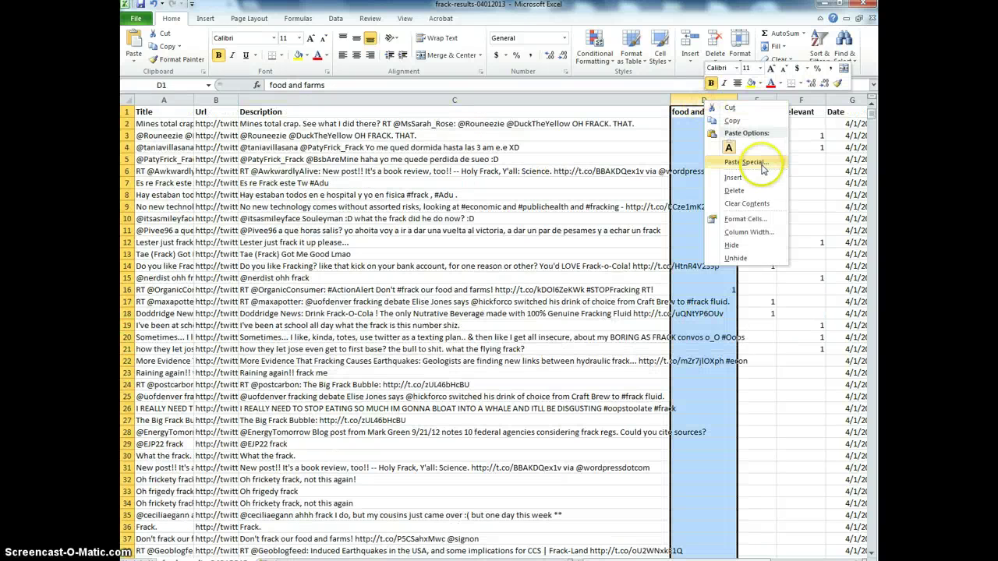
{"action": "left_click", "coordinate": [717, 173]}
{"action": "left_click", "coordinate": [725, 113]}
{"action": "type", "text": "earthquakes"}
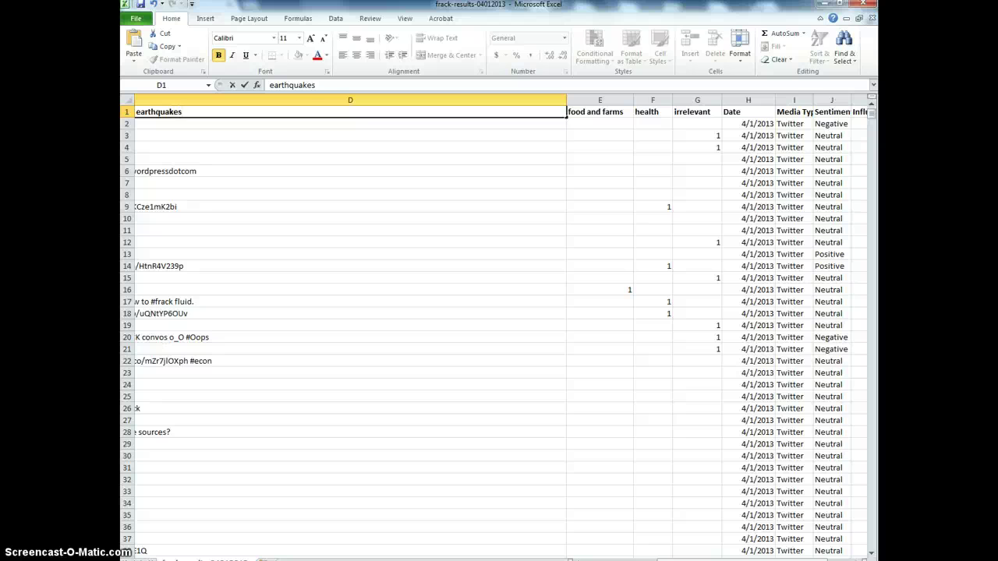
{"action": "left_click", "coordinate": [623, 278]}
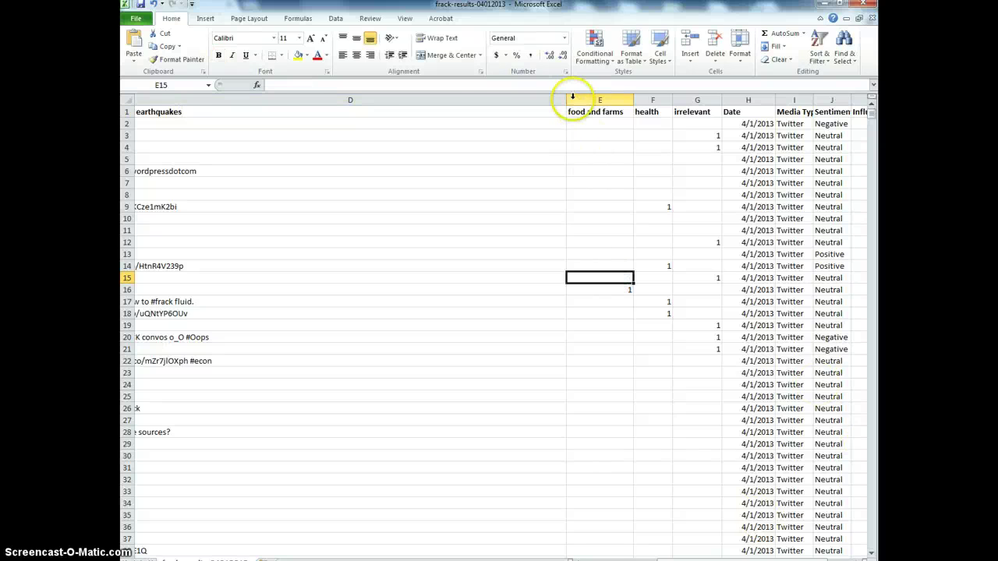
{"action": "left_click_drag", "start_coordinate": [567, 100], "coordinate": [189, 102]}
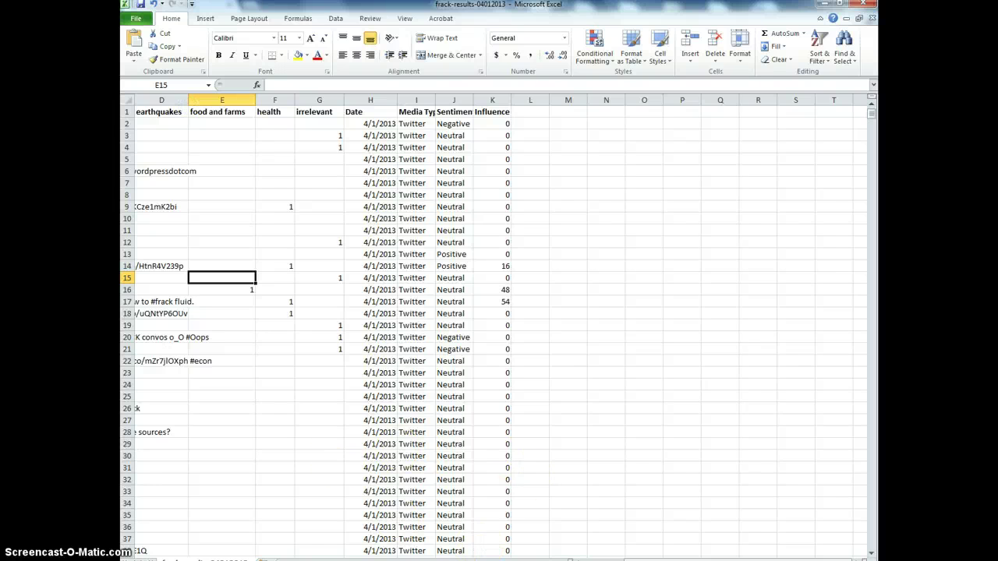
Delete the Url column so Description sits beside Title.
{"action": "scroll", "coordinate": [499, 327], "scroll_direction": "left", "scroll_amount": 3}
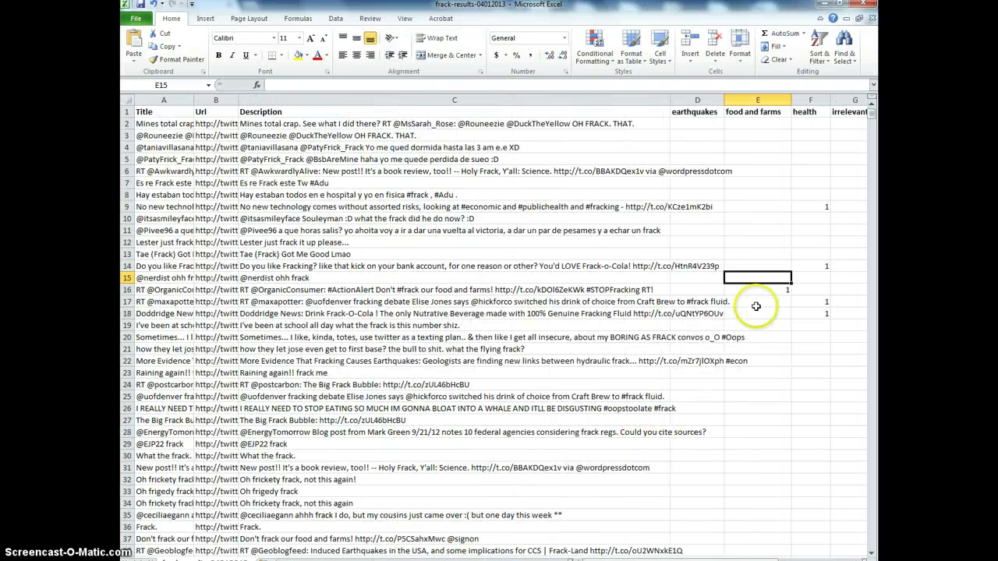
{"action": "right_click", "coordinate": [222, 97]}
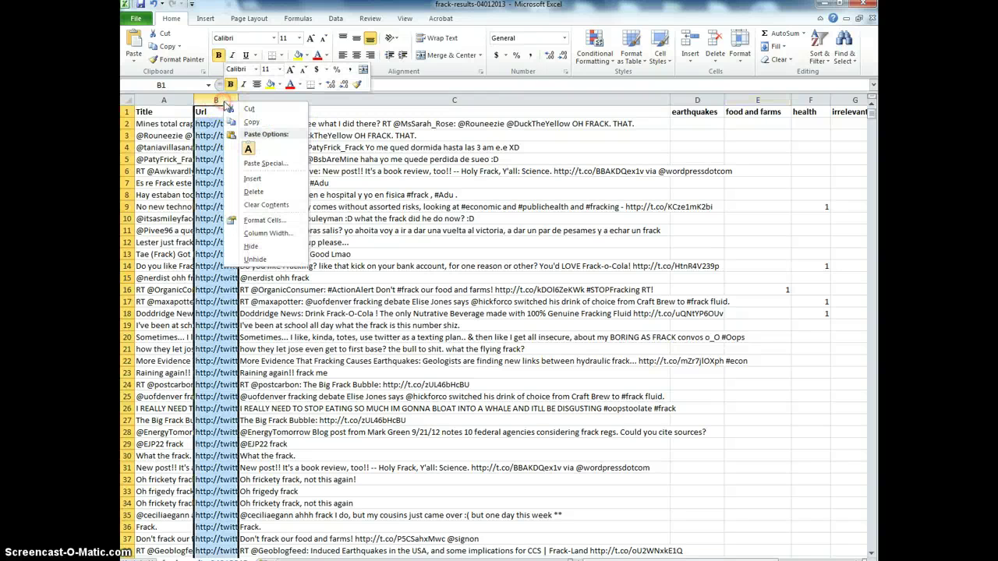
{"action": "left_click", "coordinate": [270, 197]}
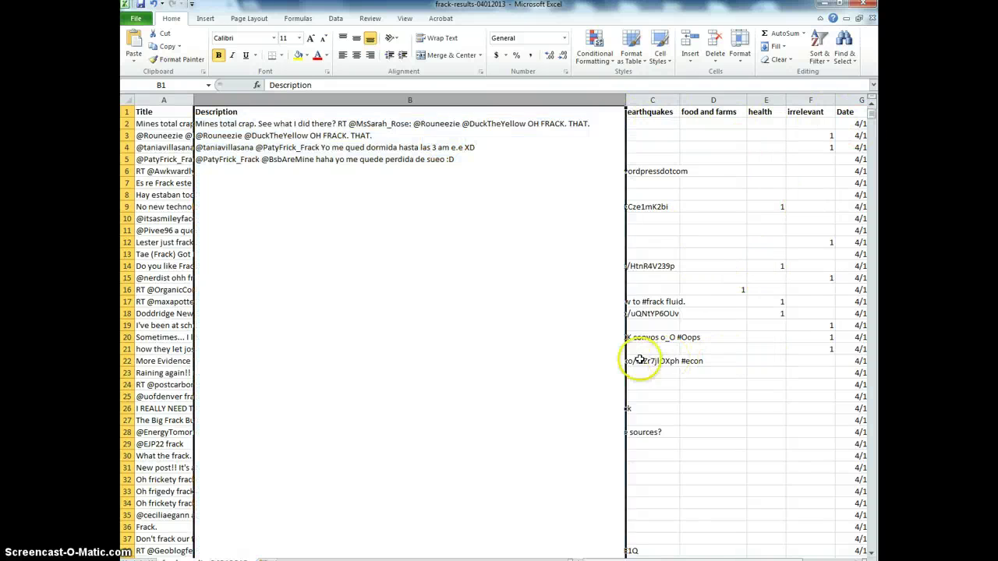
Enter 1 under earthquakes for row 22 and under irrelevant for row 23.
{"action": "left_click", "coordinate": [639, 360]}
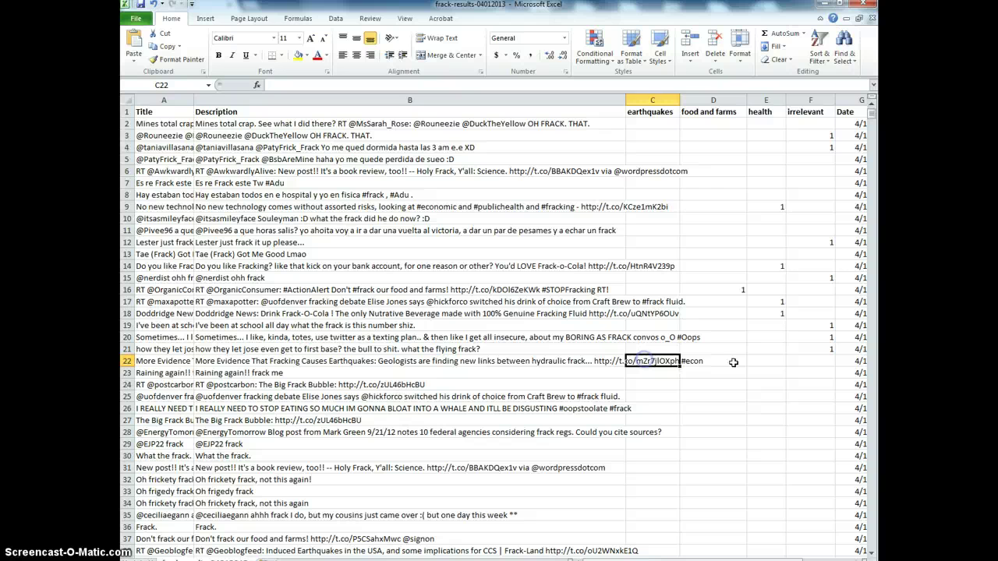
{"action": "left_click", "coordinate": [713, 360]}
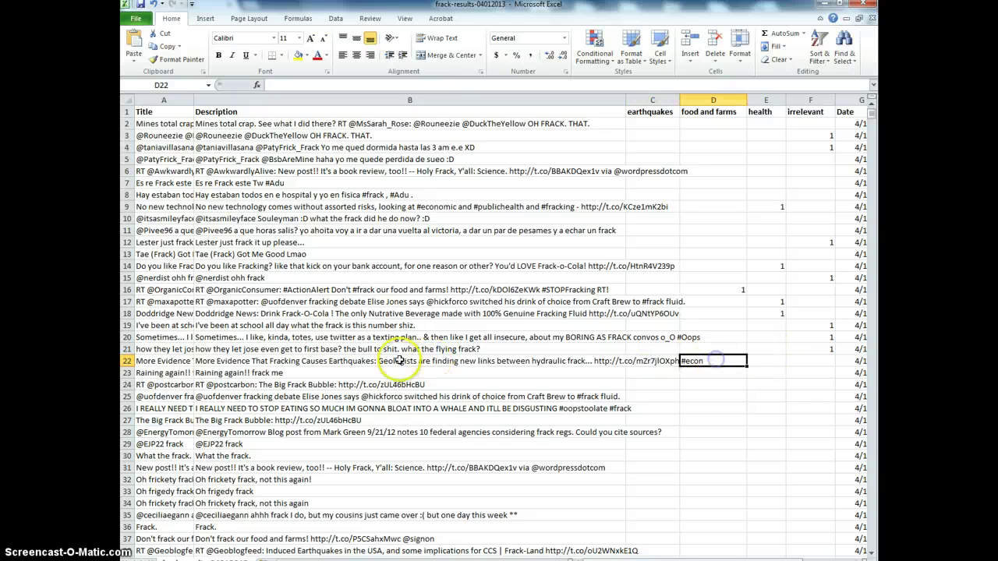
{"action": "left_click", "coordinate": [659, 360]}
{"action": "type", "text": "1"}
{"action": "key", "text": "Return"}
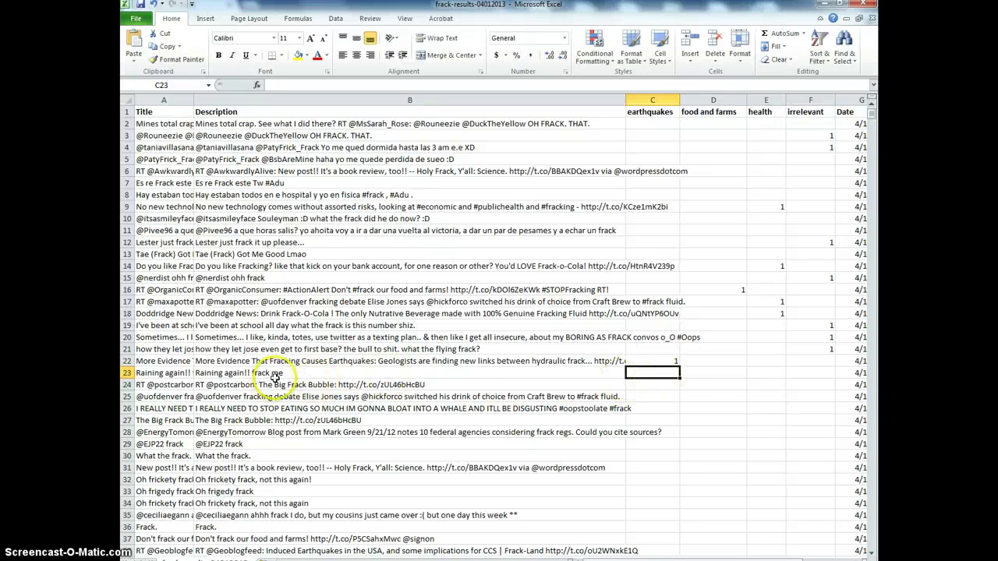
{"action": "left_click", "coordinate": [805, 373]}
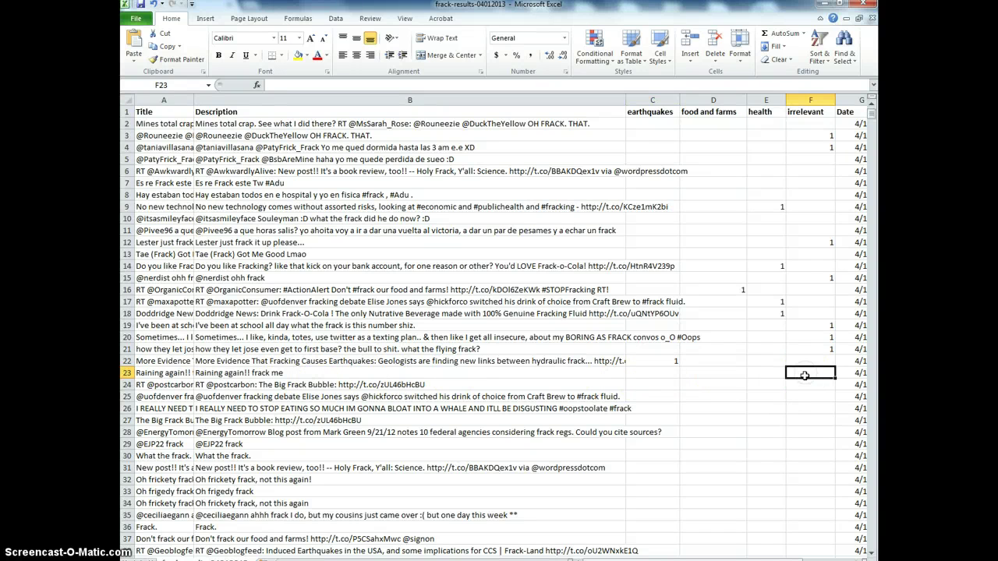
{"action": "type", "text": "1"}
{"action": "left_click", "coordinate": [766, 382]}
Open row 24's Big Frack Bubble tweet text for editing to pick out its t.co link.
{"action": "left_click", "coordinate": [684, 383]}
{"action": "left_click", "coordinate": [658, 385]}
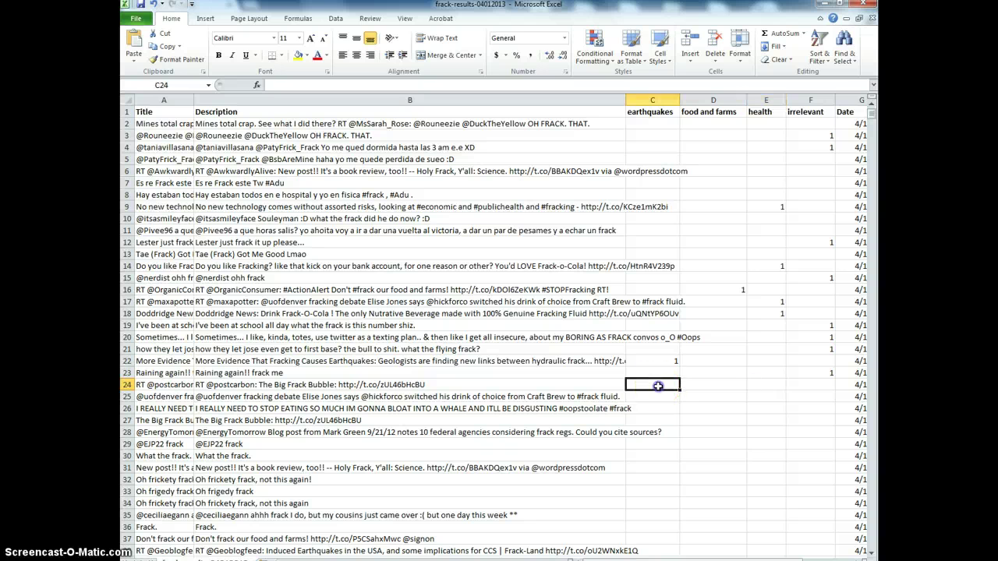
{"action": "left_click", "coordinate": [300, 387]}
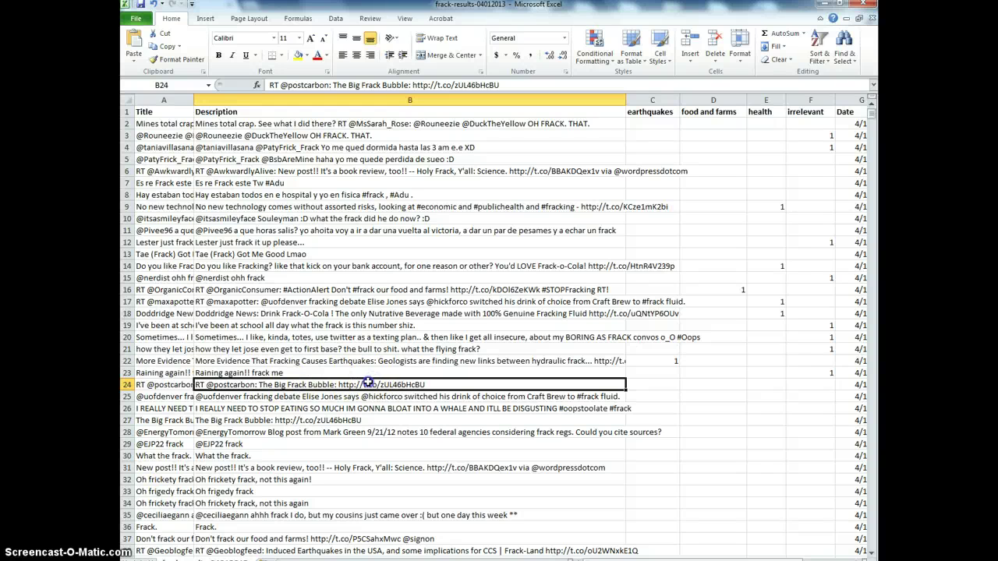
{"action": "double_click", "coordinate": [368, 382]}
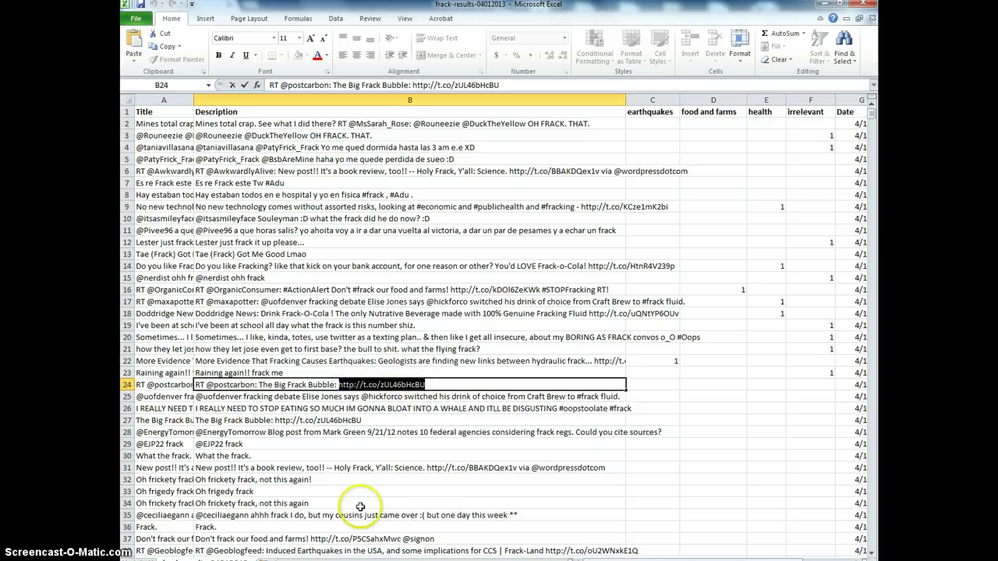
Load the copied Big Frack Bubble tweet link in a new Chrome tab.
{"action": "key", "text": "alt+Tab"}
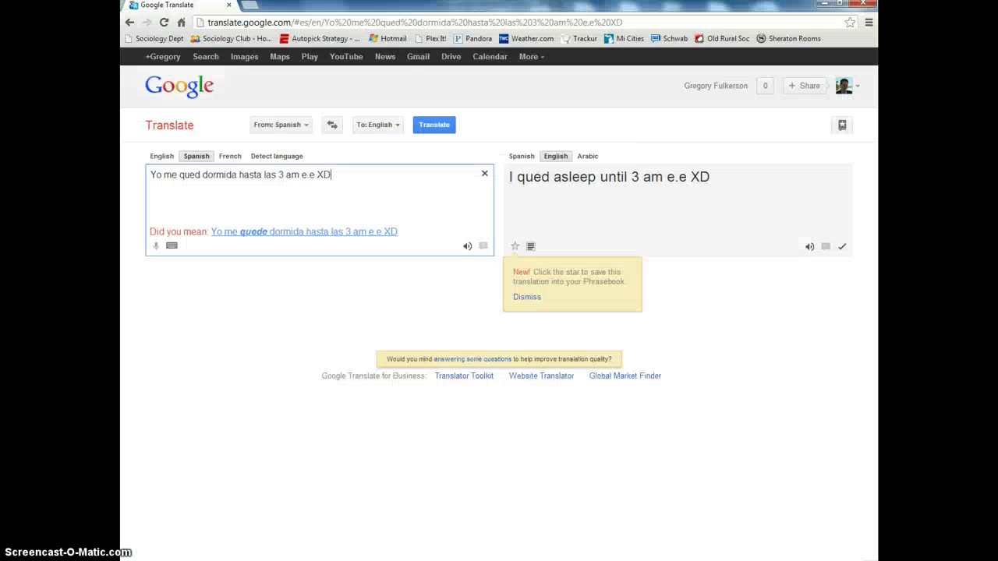
{"action": "left_click", "coordinate": [246, 7]}
{"action": "type", "text": "http://t.co/zUL46bHcBU"}
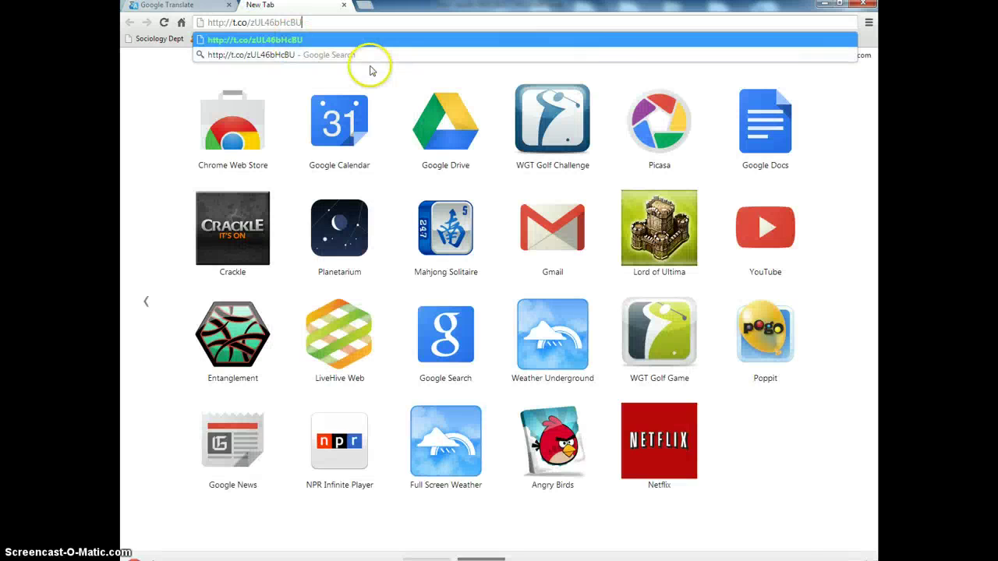
{"action": "key", "text": "Return"}
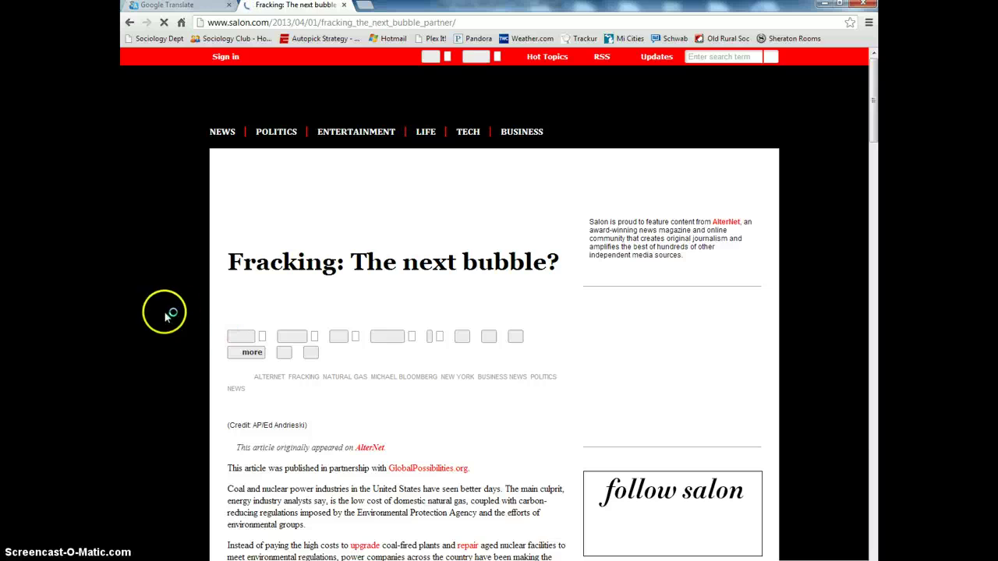
Read down the Salon article to its Shale Gas Boom or Bust? section, dismissing a blank pop-up.
{"action": "scroll", "coordinate": [187, 300], "scroll_direction": "down", "scroll_amount": 2}
{"action": "scroll", "coordinate": [191, 282], "scroll_direction": "down", "scroll_amount": 2}
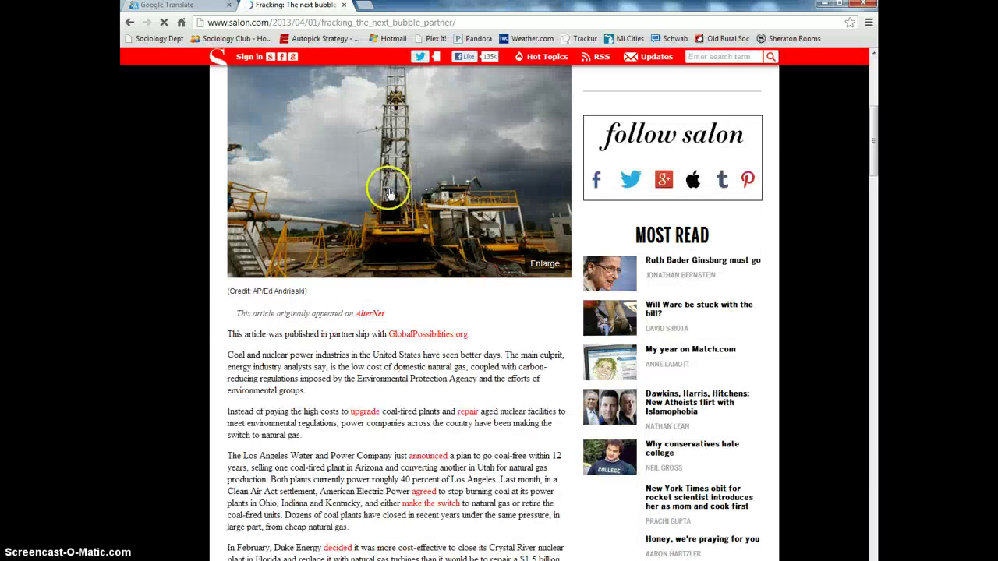
{"action": "scroll", "coordinate": [413, 340], "scroll_direction": "up", "scroll_amount": 2}
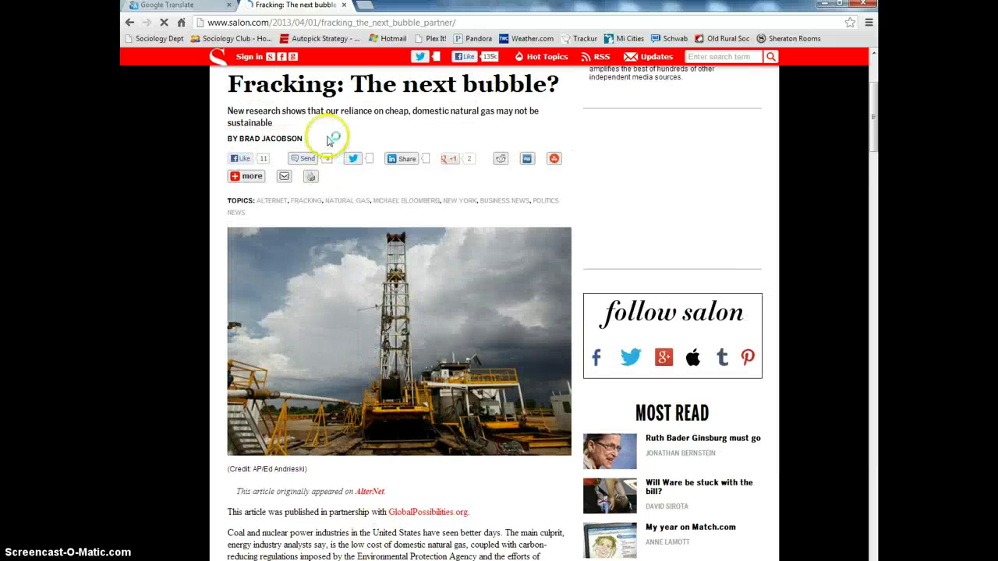
{"action": "scroll", "coordinate": [405, 153], "scroll_direction": "down", "scroll_amount": 1}
{"action": "scroll", "coordinate": [406, 153], "scroll_direction": "down", "scroll_amount": 1}
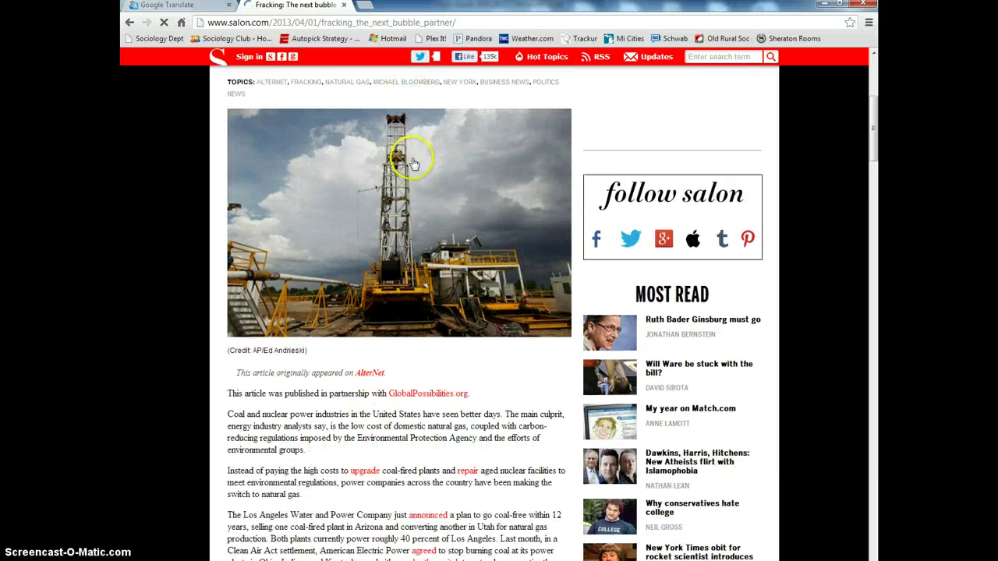
{"action": "scroll", "coordinate": [494, 196], "scroll_direction": "down", "scroll_amount": 2}
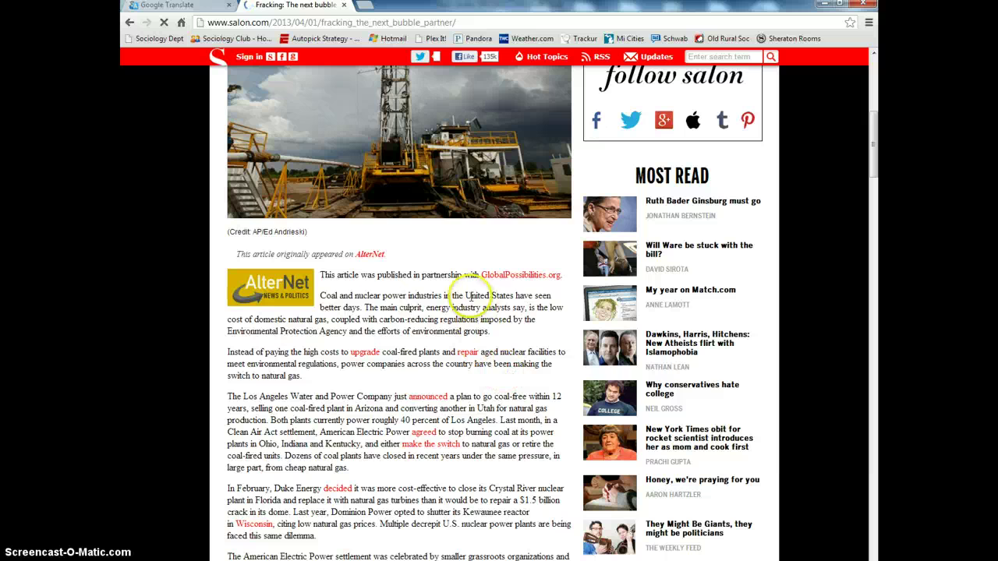
{"action": "left_click", "coordinate": [382, 299]}
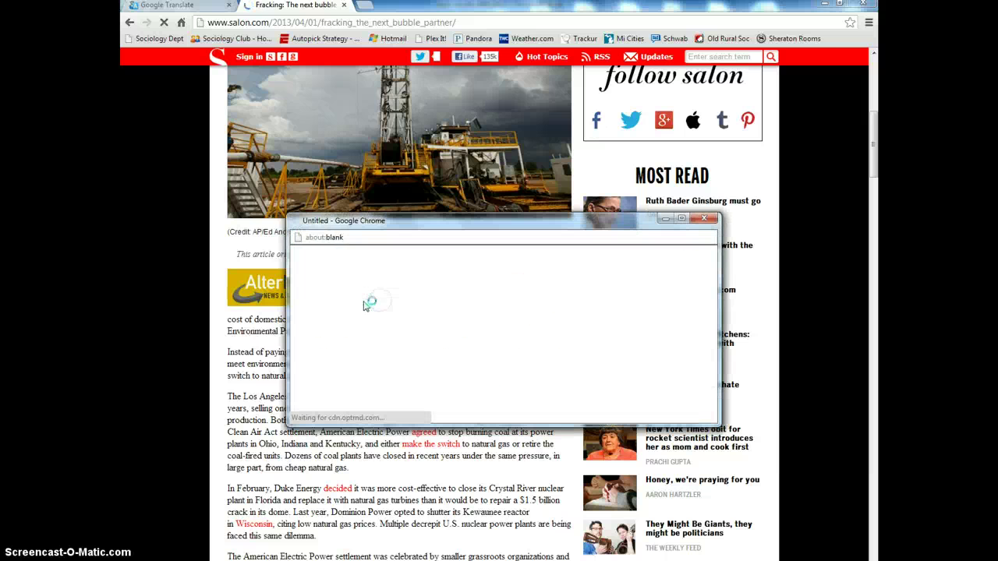
{"action": "left_click", "coordinate": [711, 224]}
{"action": "scroll", "coordinate": [363, 331], "scroll_direction": "down", "scroll_amount": 1}
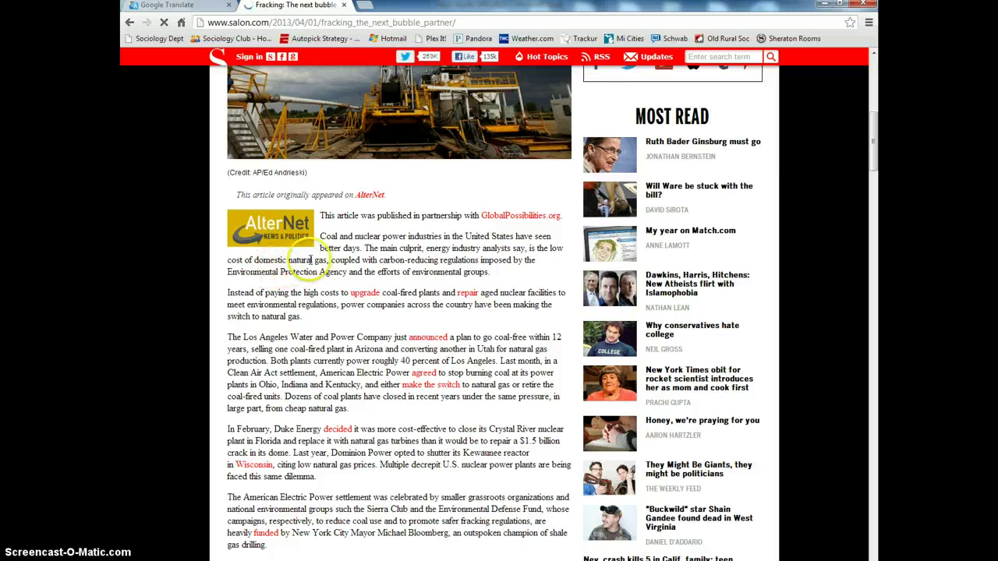
{"action": "scroll", "coordinate": [353, 282], "scroll_direction": "down", "scroll_amount": 1}
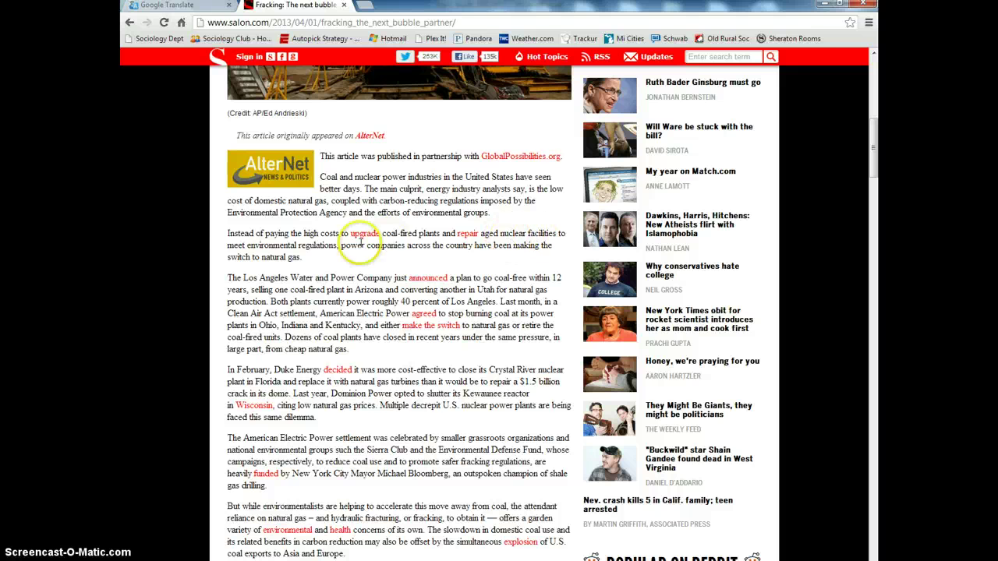
{"action": "scroll", "coordinate": [249, 284], "scroll_direction": "down", "scroll_amount": 1}
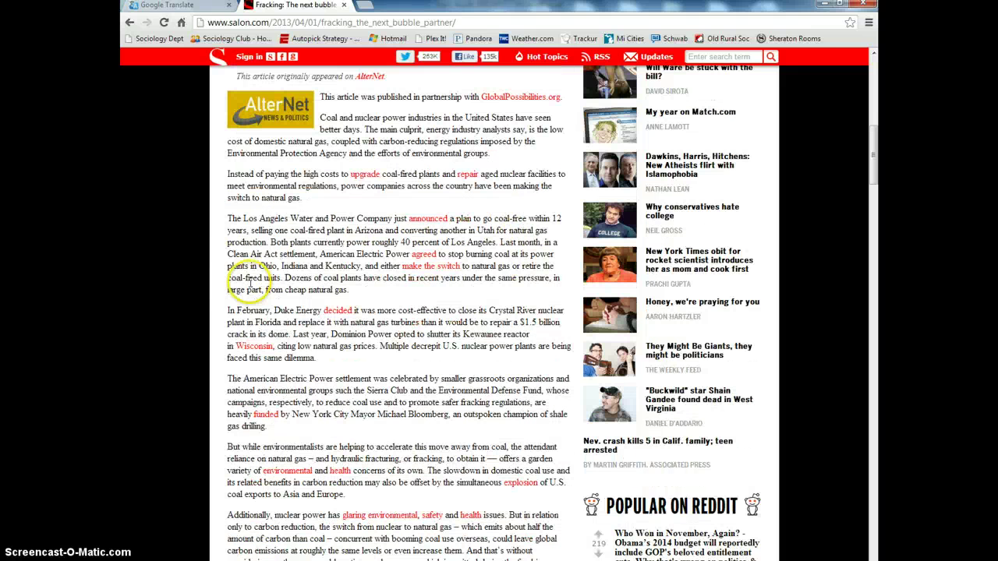
{"action": "scroll", "coordinate": [502, 257], "scroll_direction": "down", "scroll_amount": 1}
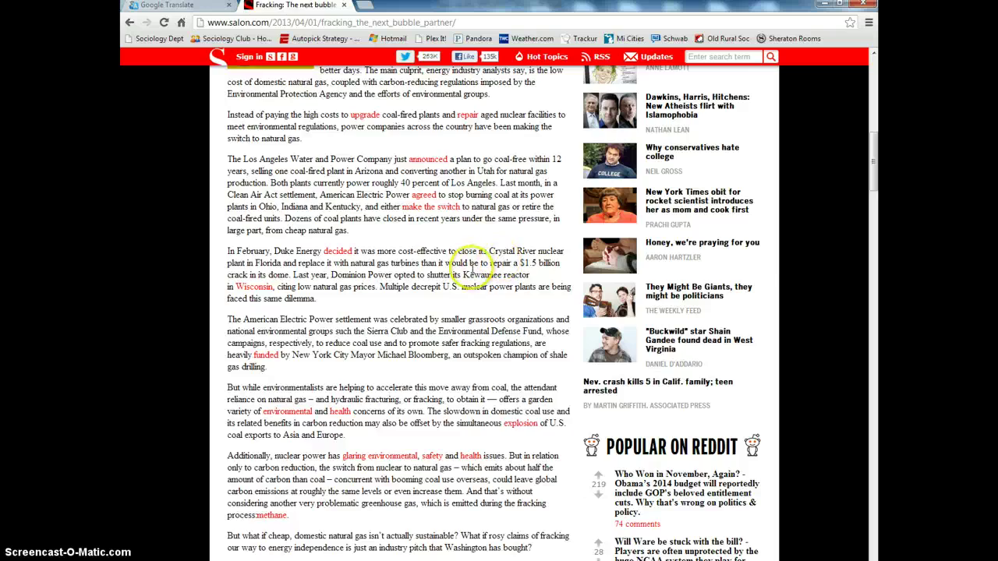
{"action": "scroll", "coordinate": [468, 268], "scroll_direction": "down", "scroll_amount": 4}
{"action": "scroll", "coordinate": [401, 279], "scroll_direction": "down", "scroll_amount": 2}
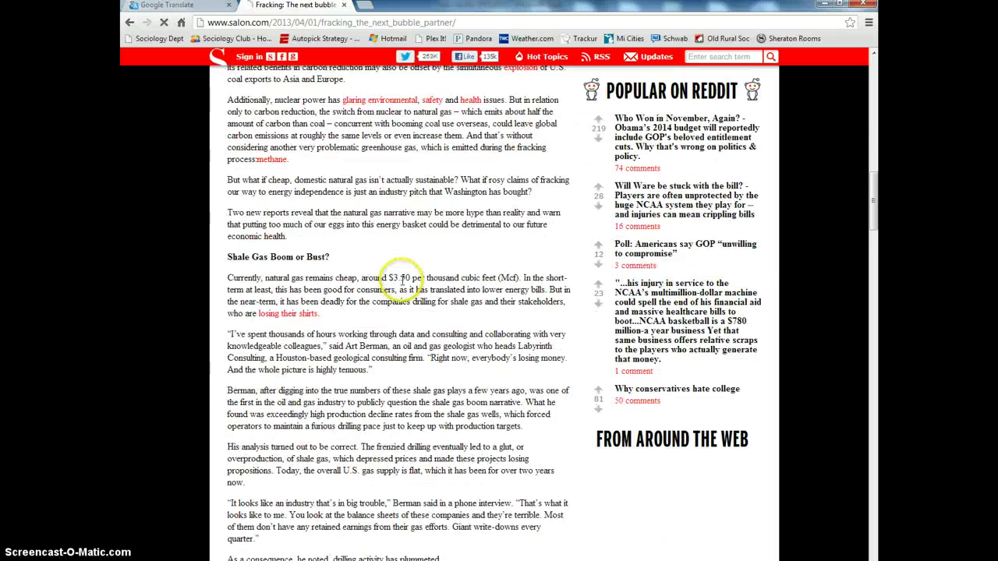
{"action": "scroll", "coordinate": [402, 279], "scroll_direction": "down", "scroll_amount": 1}
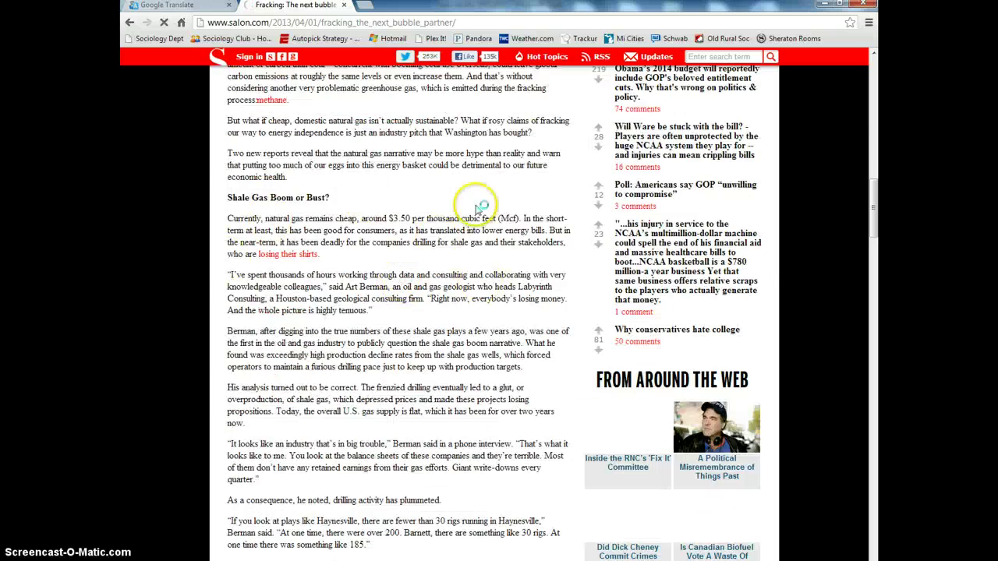
{"action": "scroll", "coordinate": [468, 254], "scroll_direction": "down", "scroll_amount": 1}
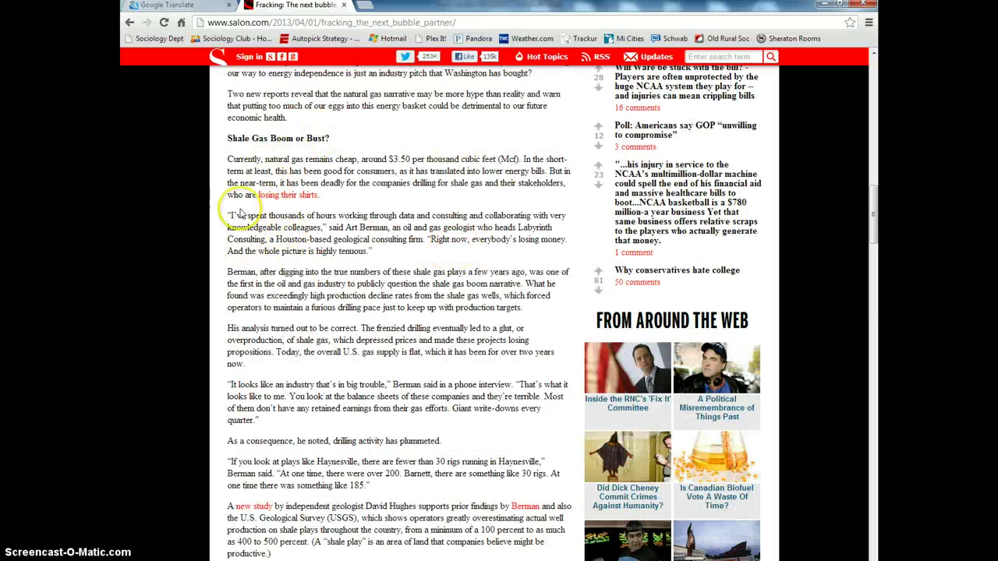
{"action": "scroll", "coordinate": [301, 189], "scroll_direction": "down", "scroll_amount": 1}
{"action": "scroll", "coordinate": [301, 190], "scroll_direction": "up", "scroll_amount": 2}
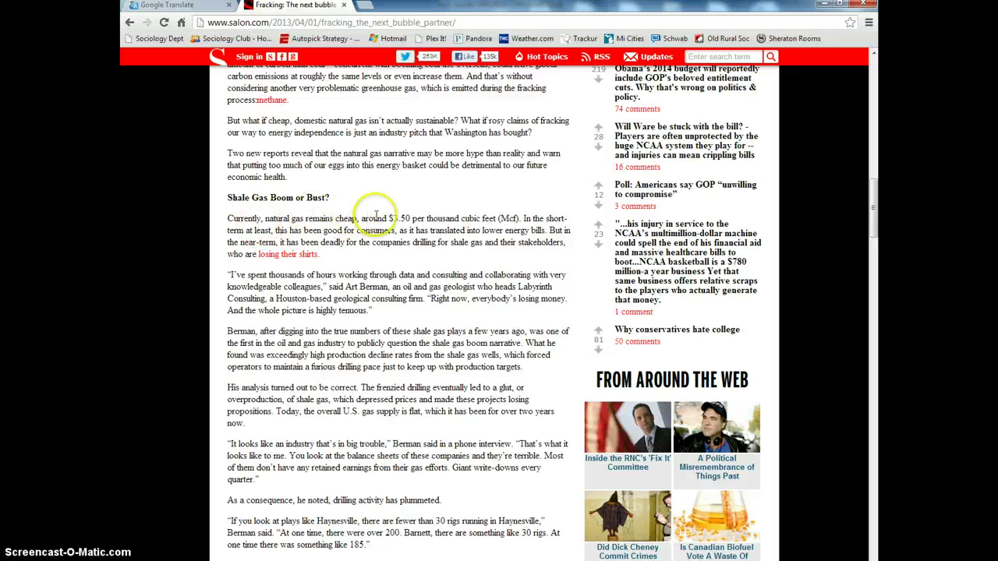
{"action": "scroll", "coordinate": [361, 273], "scroll_direction": "down", "scroll_amount": 1}
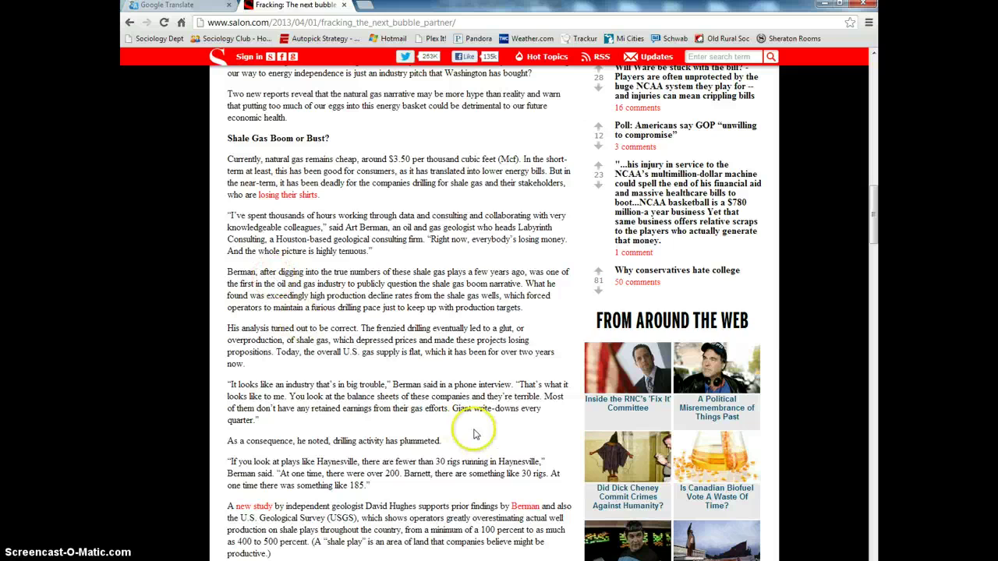
Back in Excel, insert a narrow 'economics' column before earthquakes.
{"action": "key", "text": "alt+Tab"}
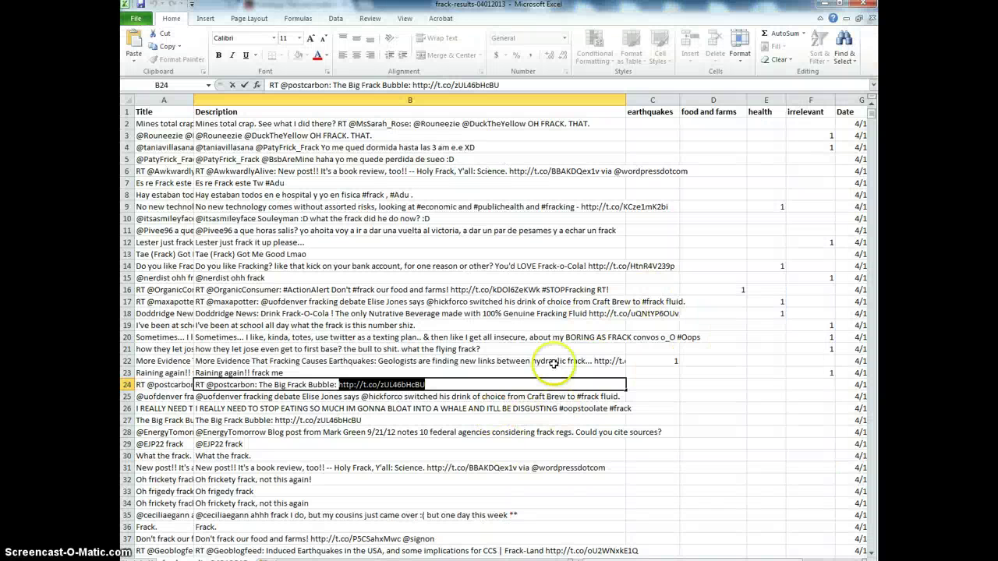
{"action": "left_click", "coordinate": [649, 111]}
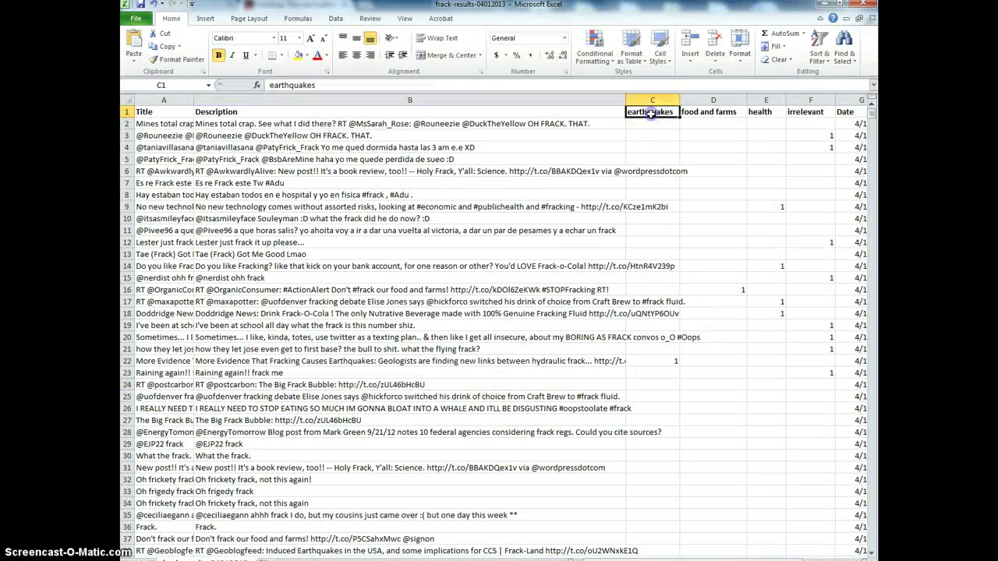
{"action": "right_click", "coordinate": [644, 101]}
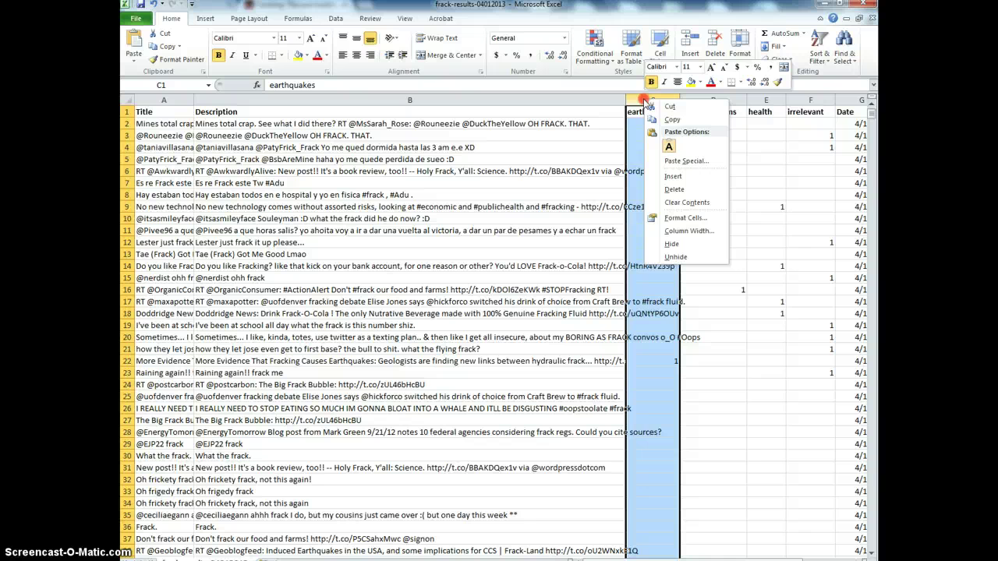
{"action": "left_click", "coordinate": [673, 177]}
{"action": "left_click", "coordinate": [663, 110]}
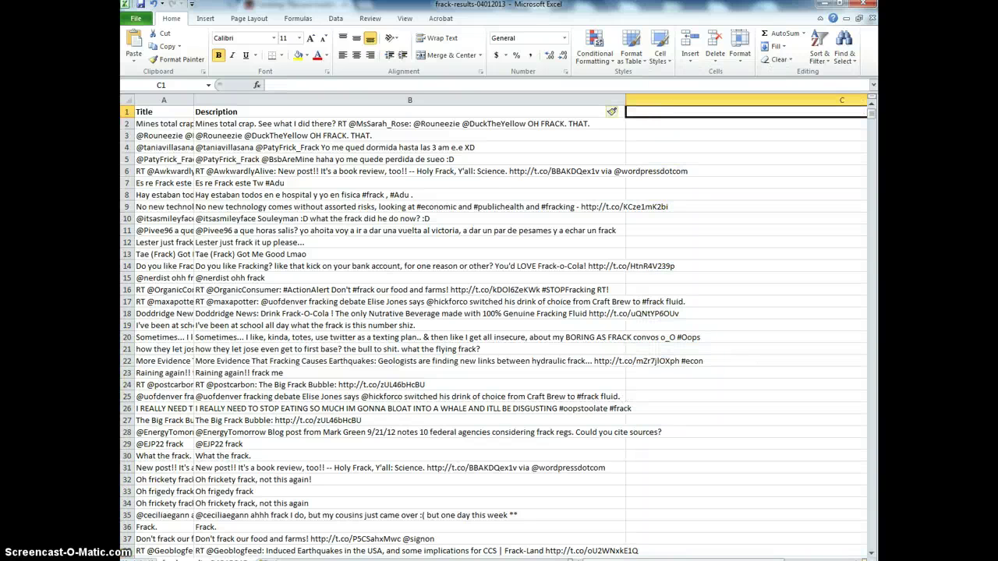
{"action": "type", "text": "economics"}
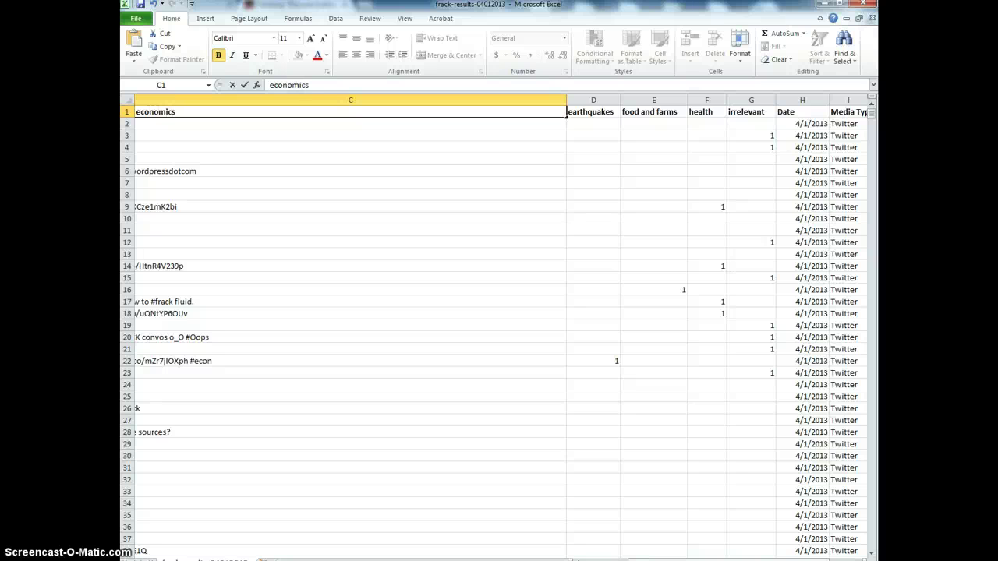
{"action": "key", "text": "Return"}
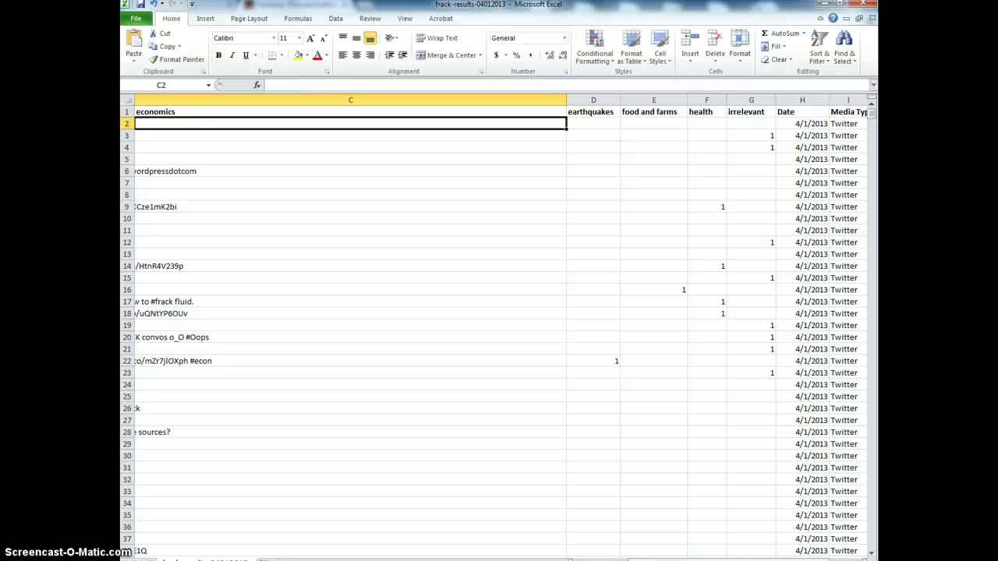
{"action": "left_click_drag", "start_coordinate": [566, 100], "coordinate": [186, 106]}
Code row 24's Big Frack Bubble tweet with 1 under economics.
{"action": "left_click", "coordinate": [339, 384]}
{"action": "scroll", "coordinate": [498, 328], "scroll_direction": "left", "scroll_amount": 2}
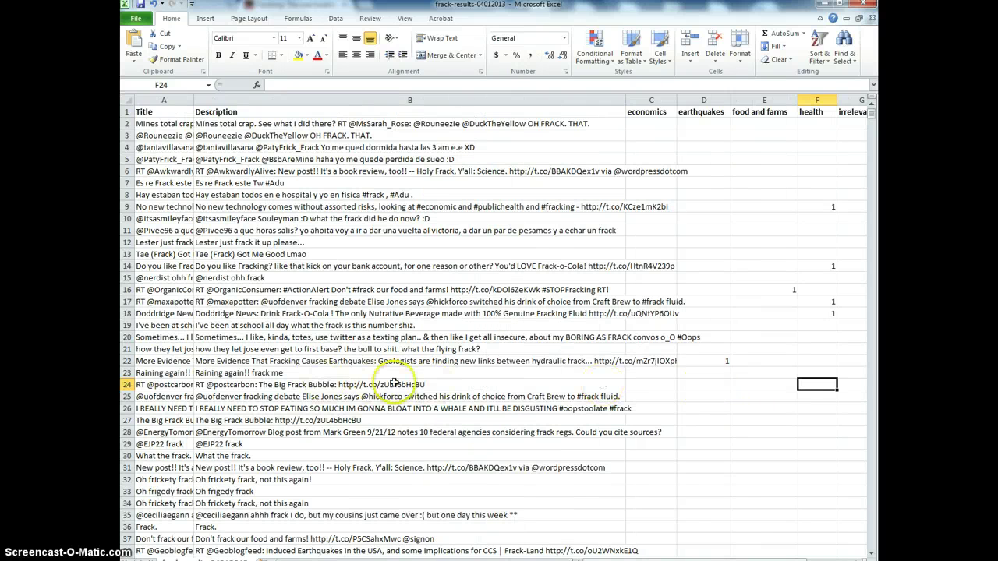
{"action": "left_click", "coordinate": [724, 386]}
{"action": "left_click", "coordinate": [667, 384]}
{"action": "type", "text": "1"}
{"action": "key", "text": "Return"}
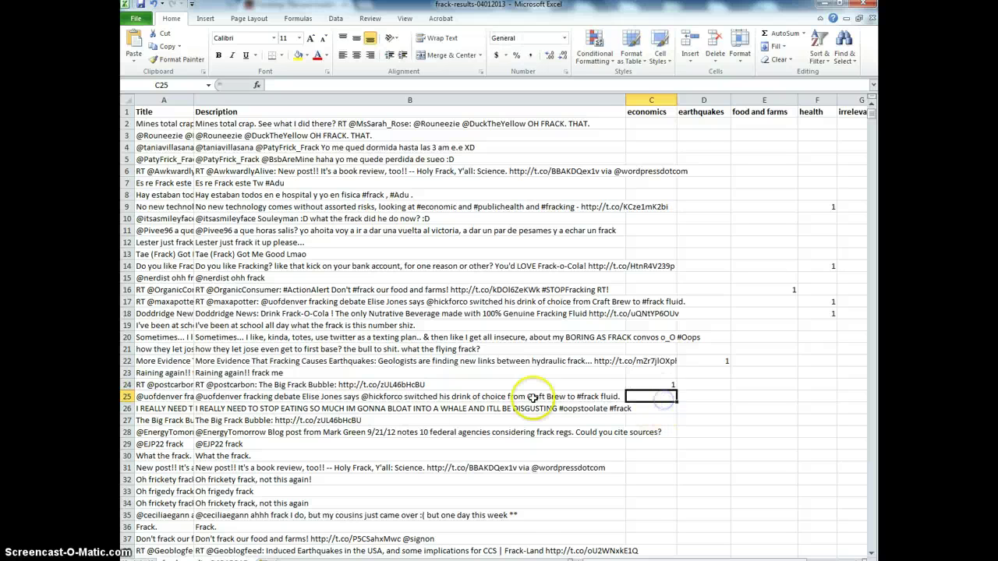
Review the full text of row 25's tweet, then return to its economics and earthquakes cells.
{"action": "scroll", "coordinate": [312, 400], "scroll_direction": "down", "scroll_amount": 1}
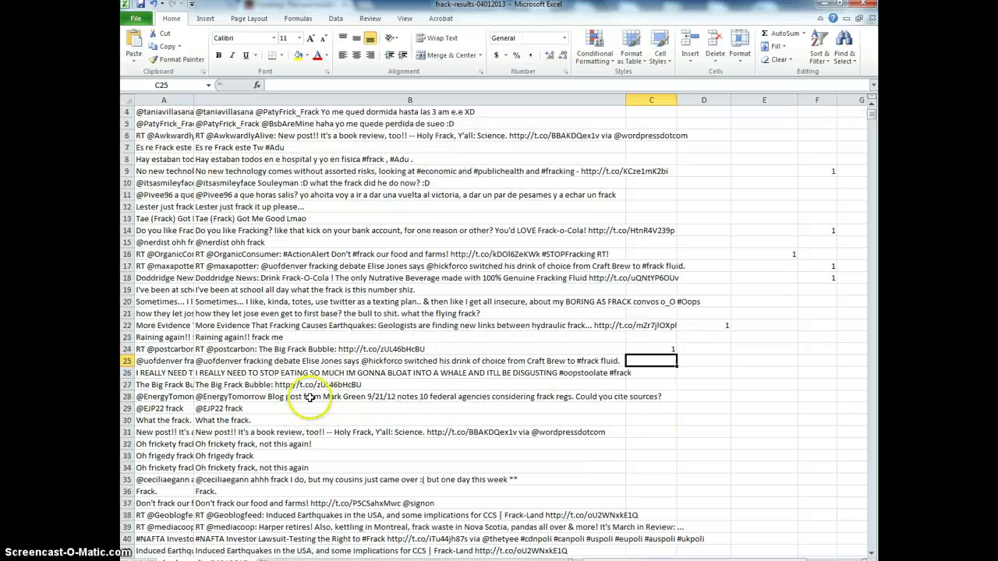
{"action": "left_click", "coordinate": [220, 366]}
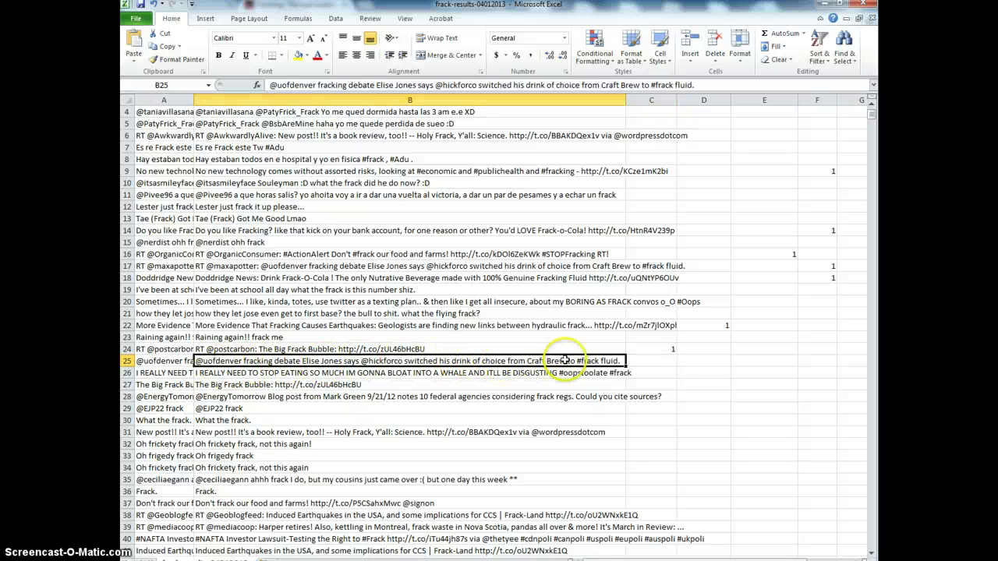
{"action": "left_click", "coordinate": [647, 361]}
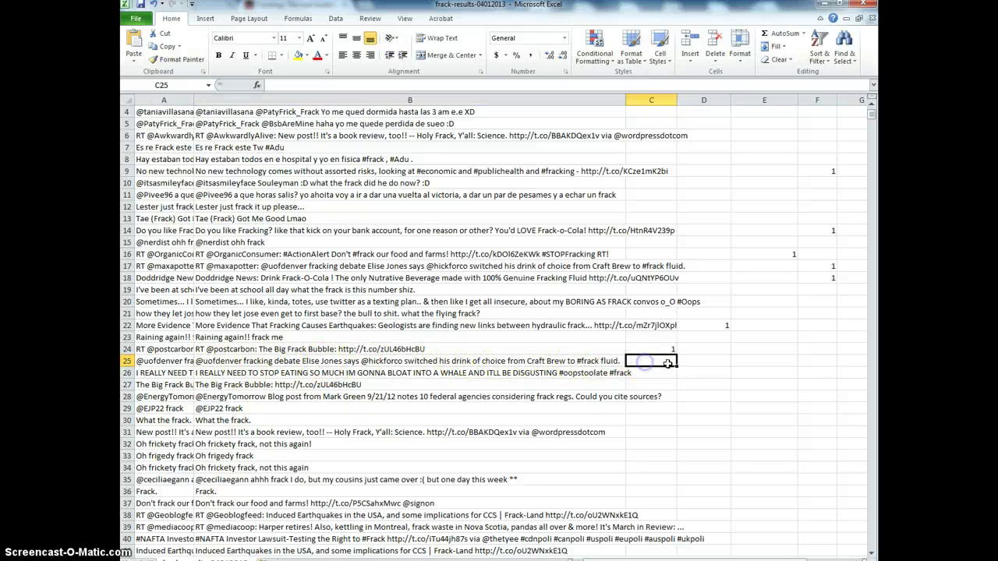
{"action": "scroll", "coordinate": [663, 360], "scroll_direction": "up", "scroll_amount": 1}
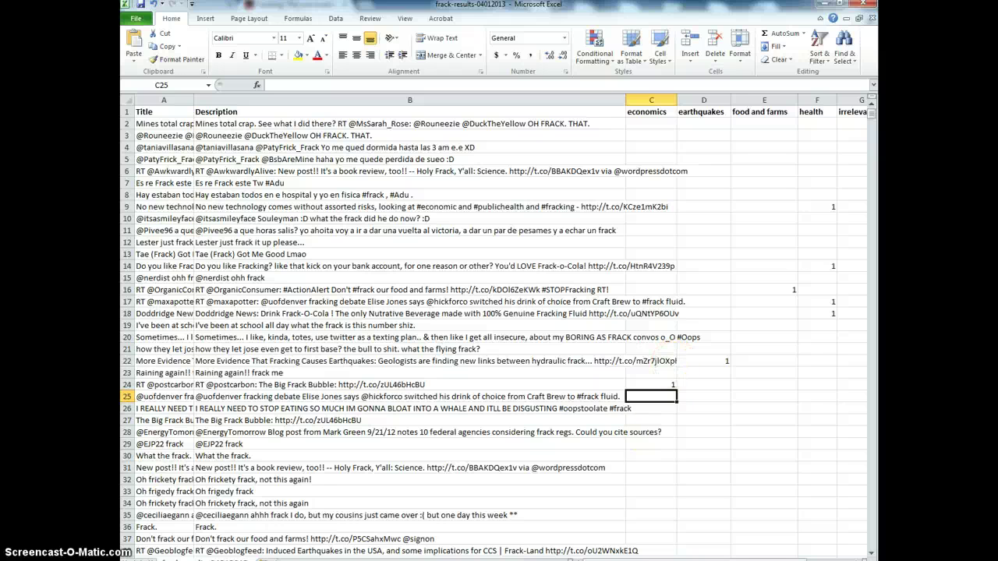
{"action": "left_click", "coordinate": [703, 396]}
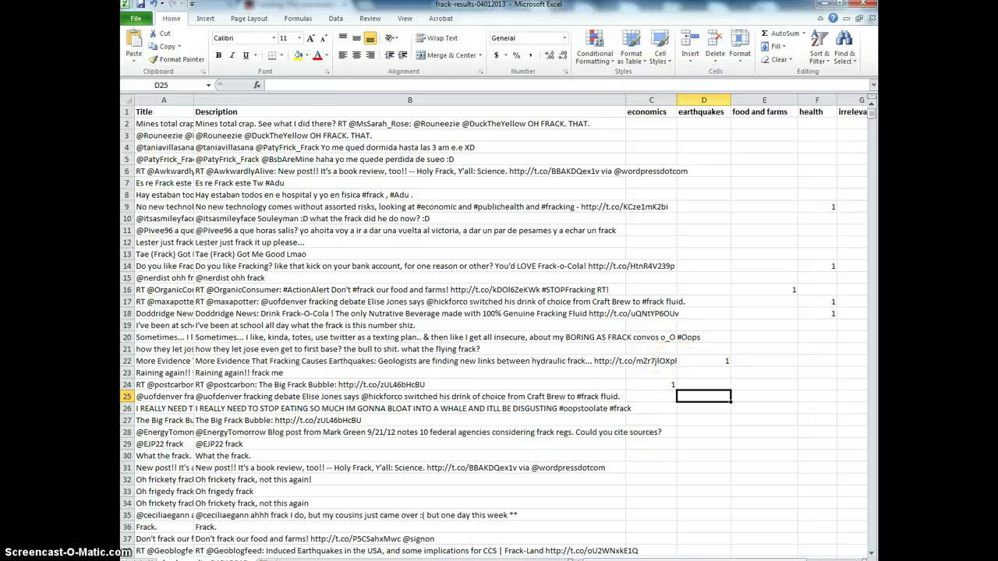
Narrow the food and farms and health columns so all five theme columns fit.
{"action": "left_click_drag", "start_coordinate": [797, 100], "coordinate": [790, 102]}
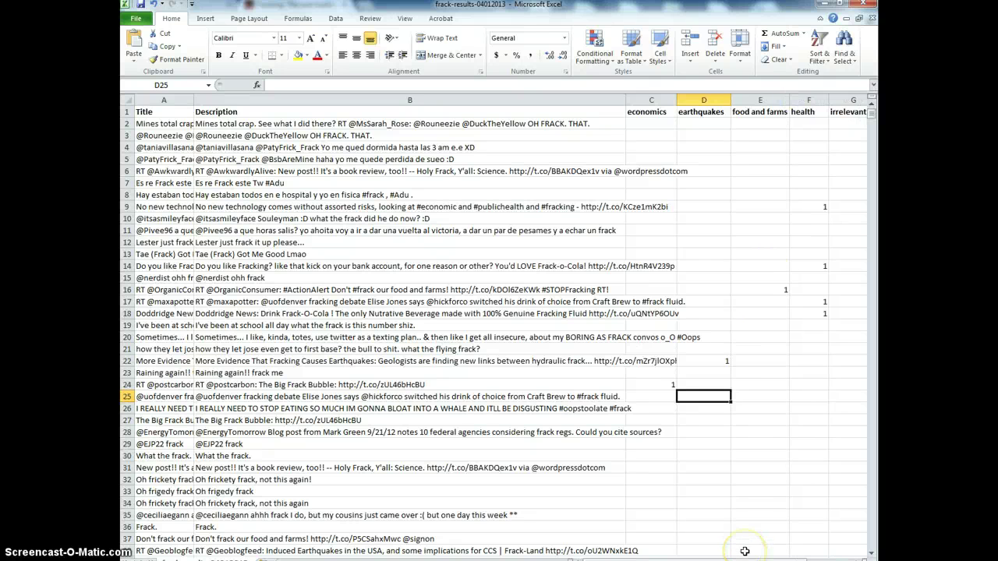
{"action": "key", "text": "Left"}
{"action": "key", "text": "Right"}
{"action": "key", "text": "Right"}
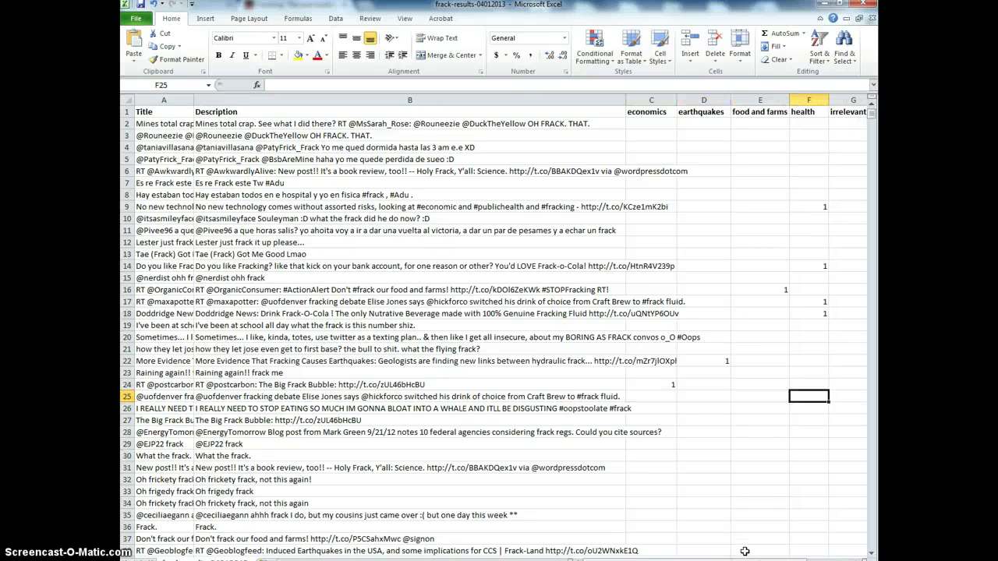
{"action": "key", "text": "Right"}
{"action": "key", "text": "Left"}
{"action": "key", "text": "Left"}
{"action": "key", "text": "Left"}
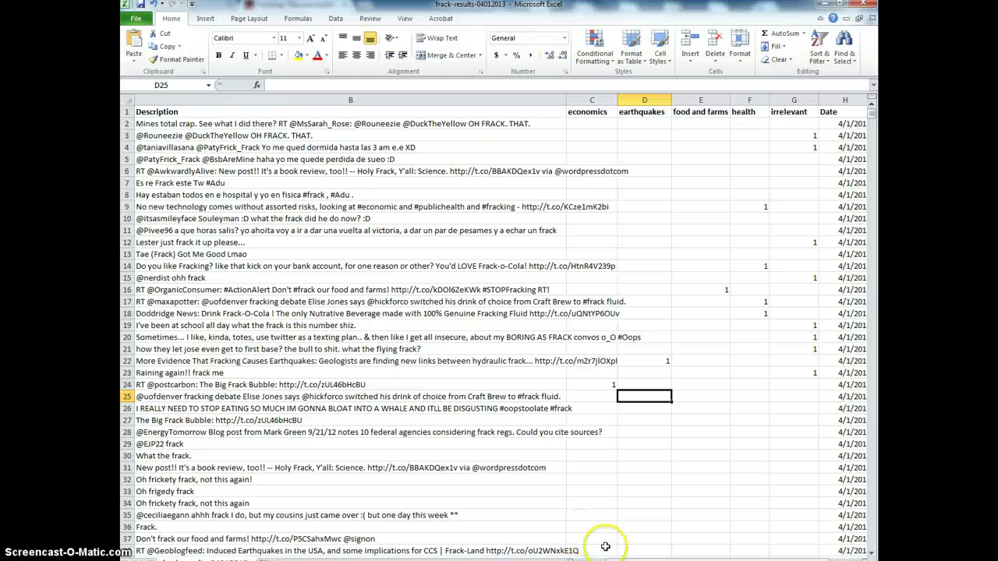
{"action": "left_click_drag", "start_coordinate": [604, 555], "coordinate": [585, 556]}
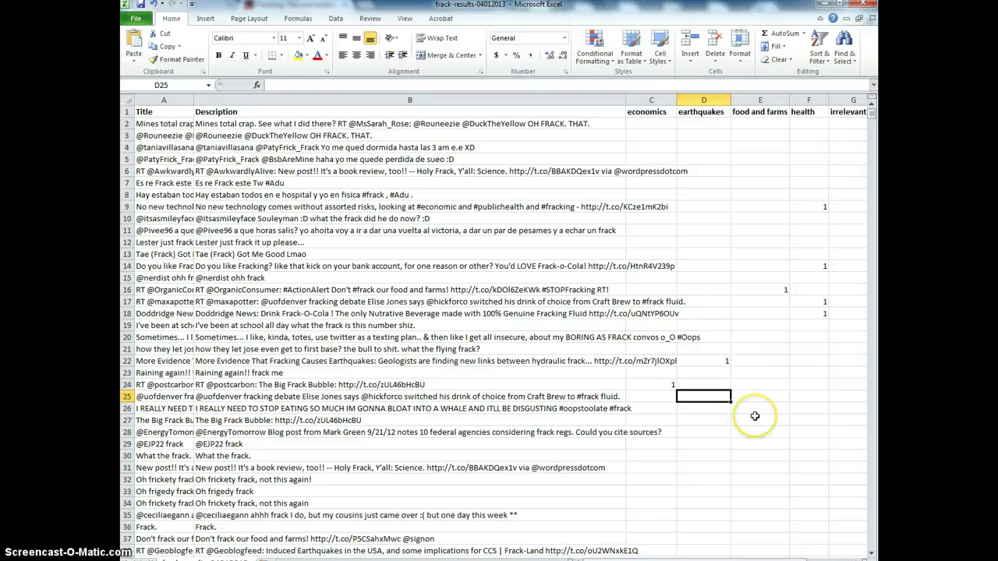
{"action": "left_click_drag", "start_coordinate": [828, 101], "coordinate": [825, 101]}
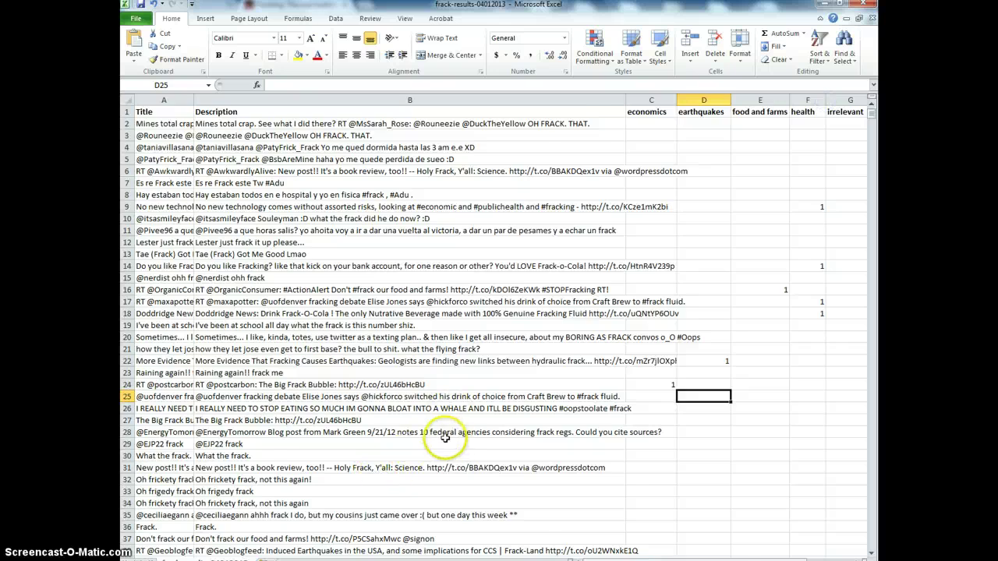
{"action": "scroll", "coordinate": [443, 437], "scroll_direction": "down", "scroll_amount": 2}
{"action": "scroll", "coordinate": [432, 458], "scroll_direction": "up", "scroll_amount": 2}
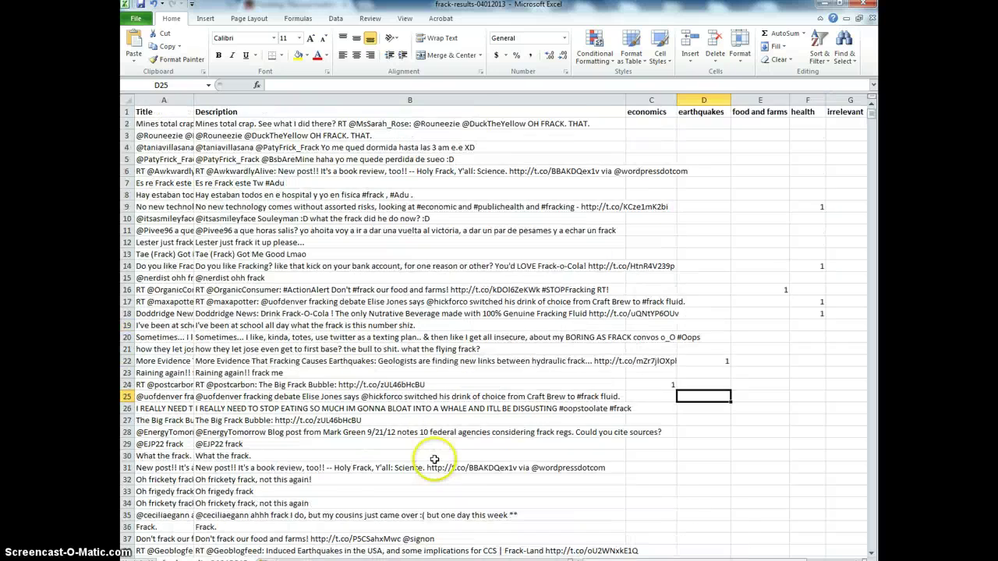
{"action": "scroll", "coordinate": [367, 456], "scroll_direction": "down", "scroll_amount": 3}
{"action": "scroll", "coordinate": [375, 452], "scroll_direction": "up", "scroll_amount": 3}
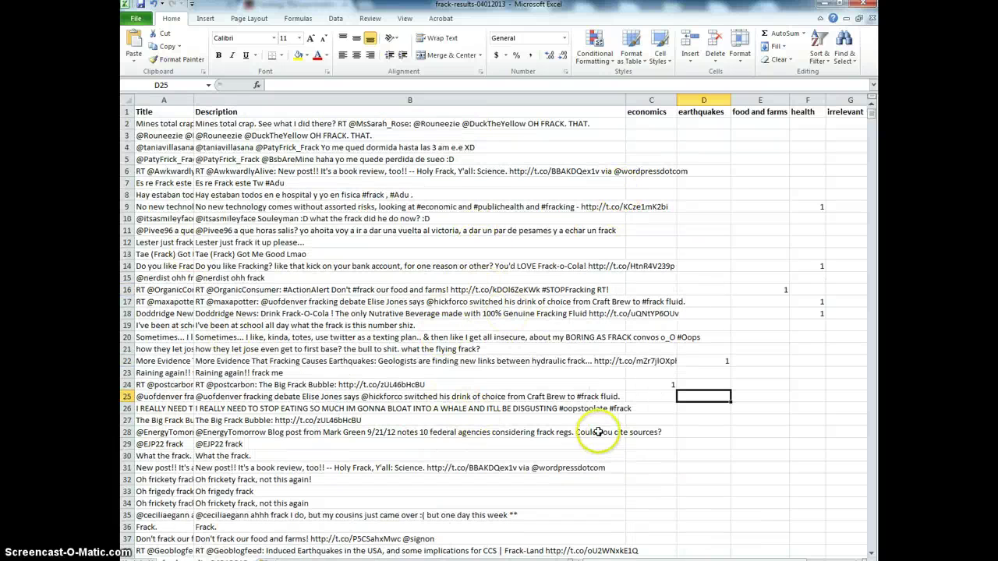
{"action": "scroll", "coordinate": [594, 432], "scroll_direction": "down", "scroll_amount": 4}
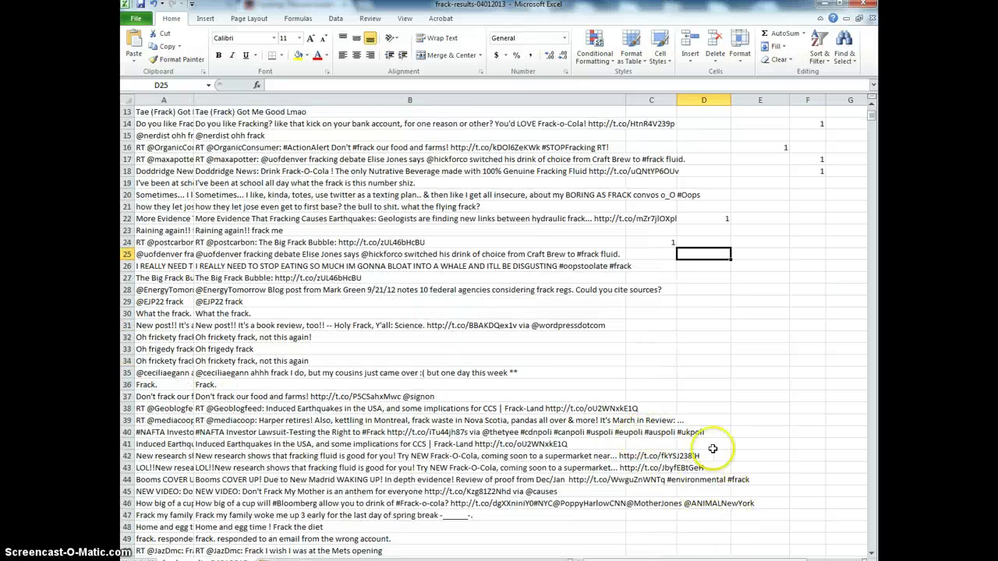
{"action": "left_click", "coordinate": [661, 491]}
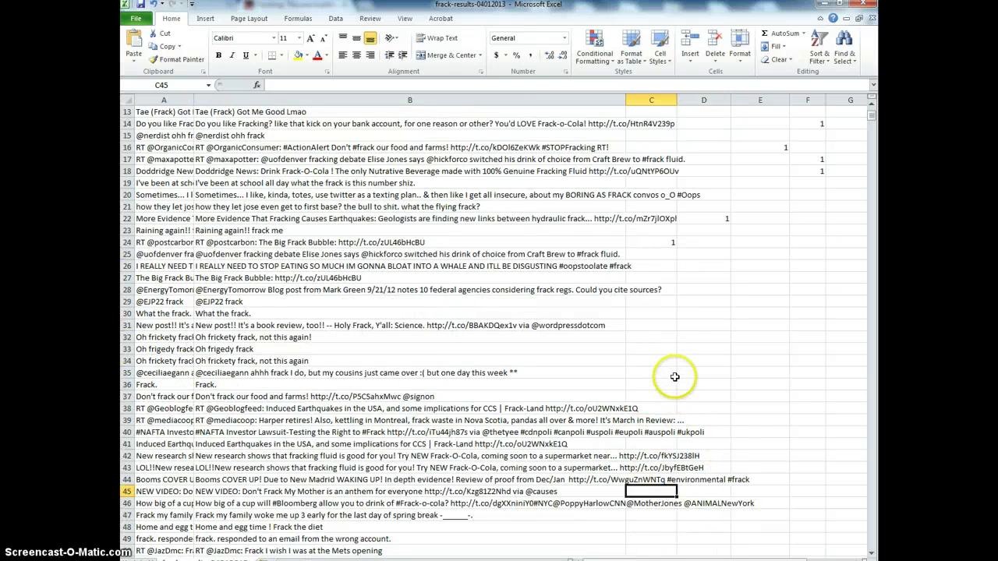
{"action": "scroll", "coordinate": [675, 374], "scroll_direction": "down", "scroll_amount": 1}
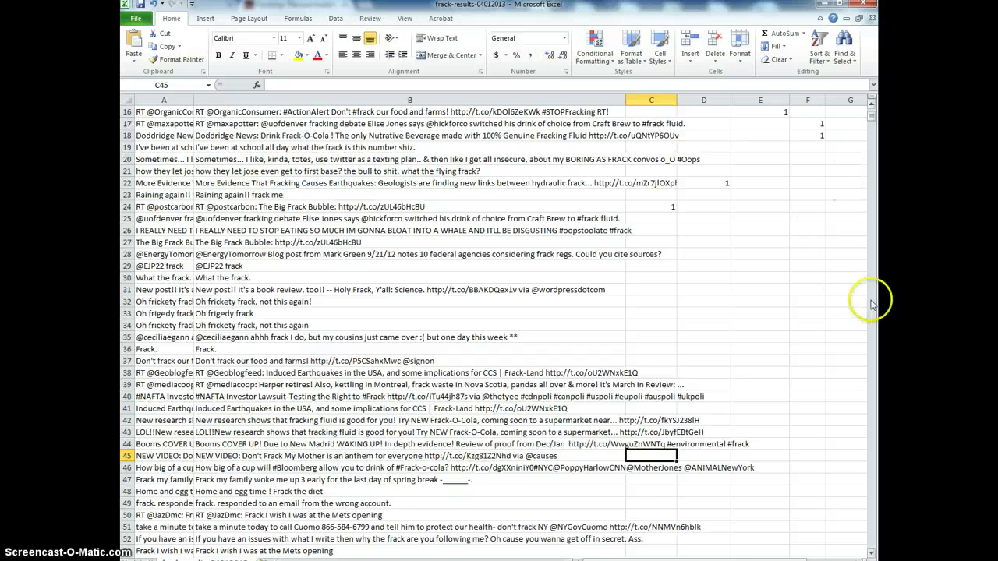
{"action": "scroll", "coordinate": [818, 289], "scroll_direction": "up", "scroll_amount": 5}
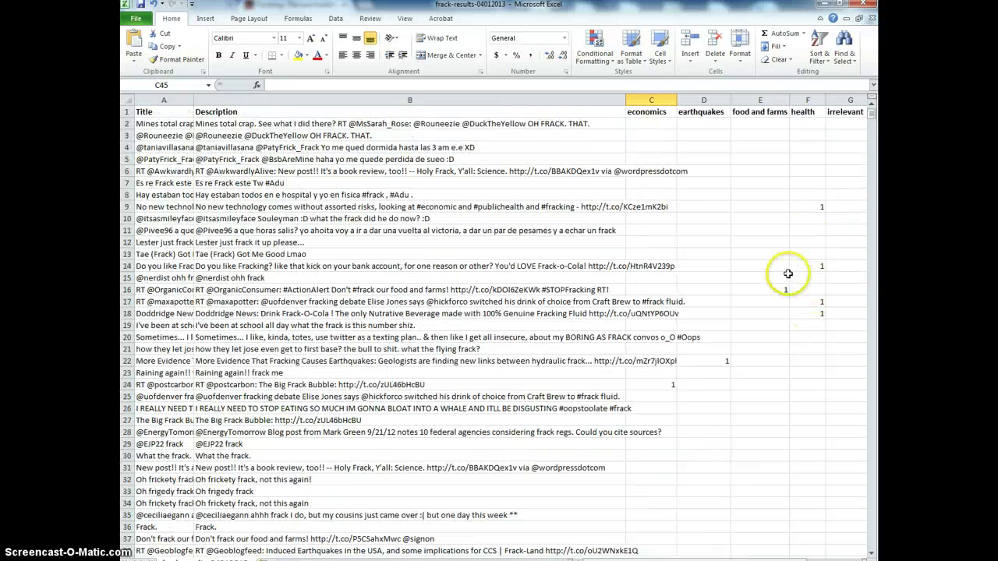